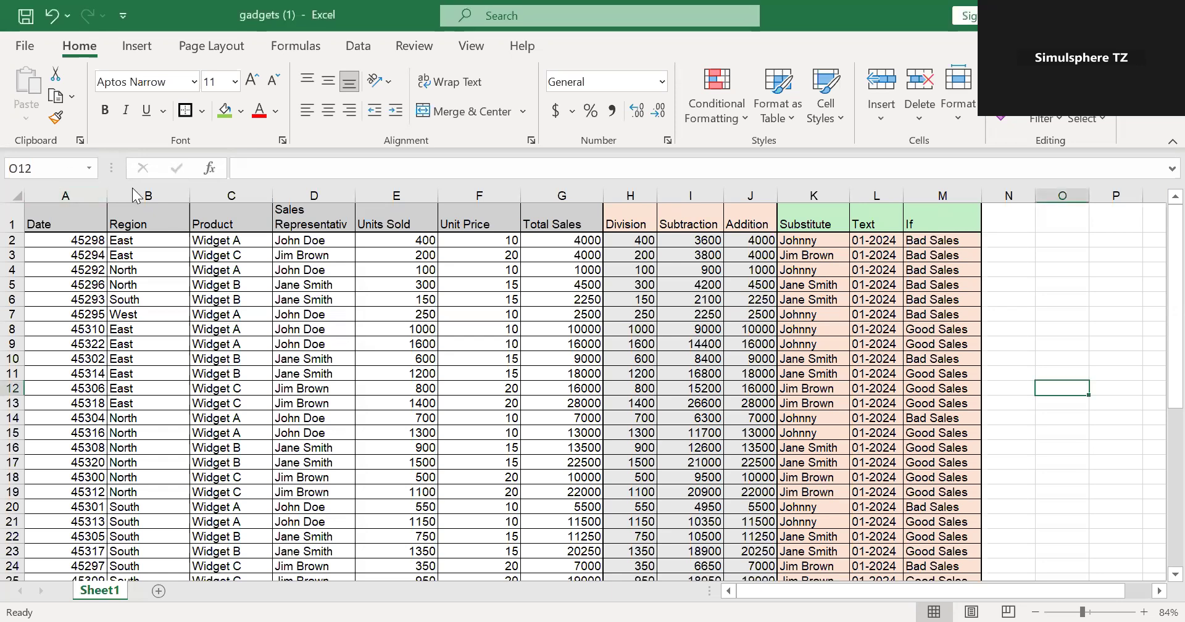
- Review the sales table's column headers in row 1, from Region through Division
left_click(226, 213)
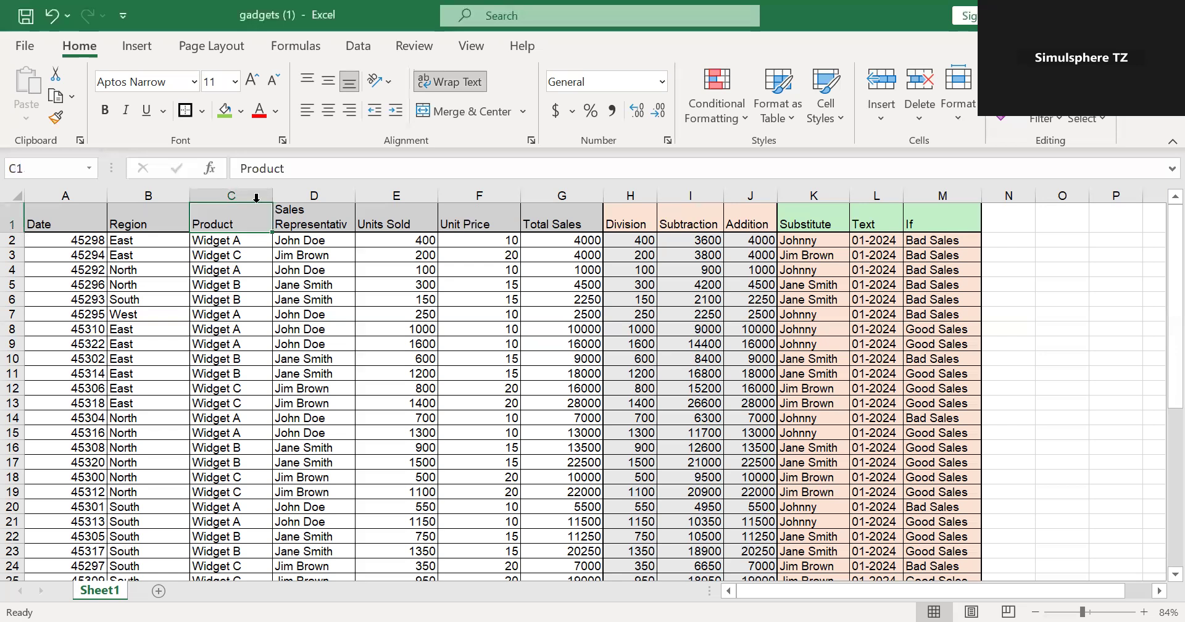
left_click(294, 204)
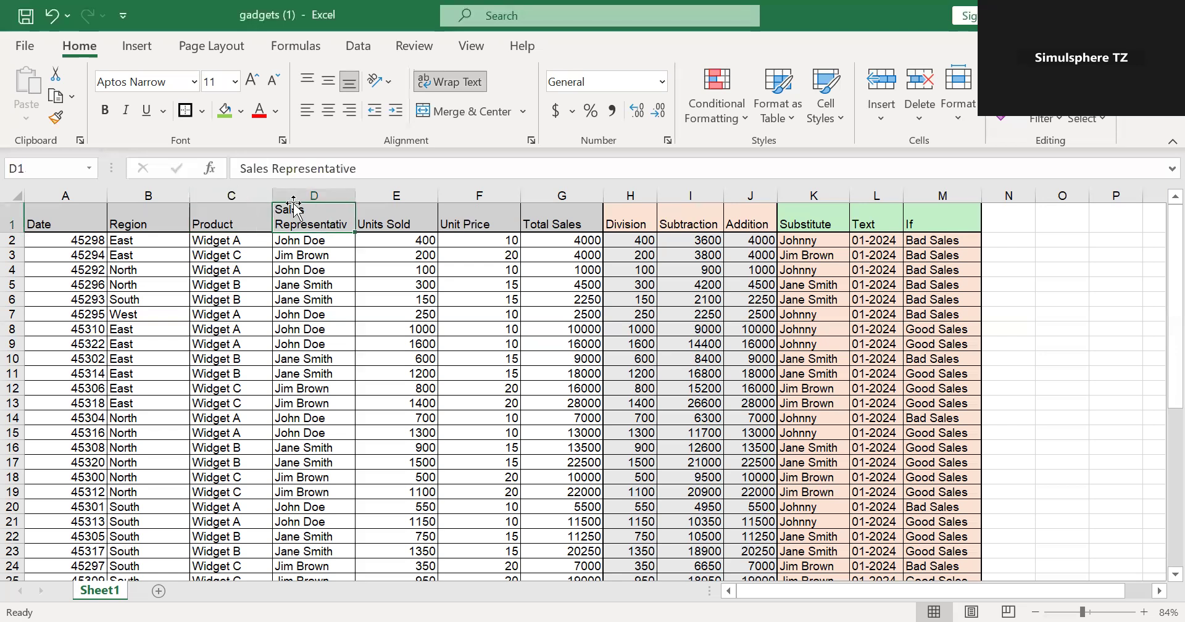
left_click(393, 217)
left_click(462, 218)
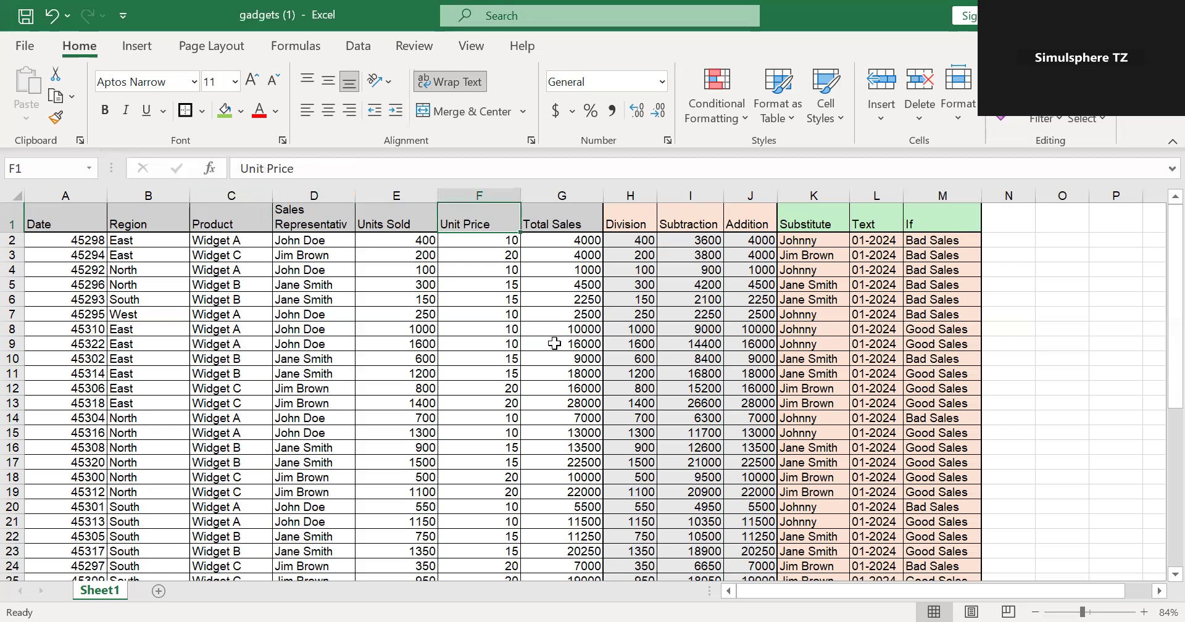
left_click(561, 218)
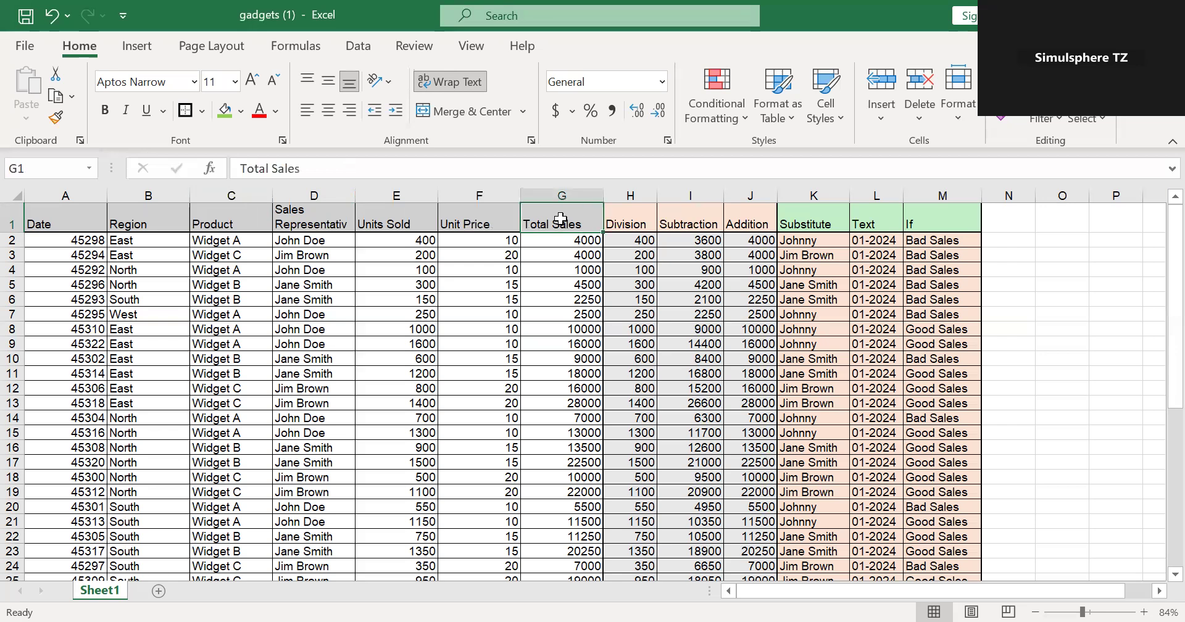
left_click(625, 222)
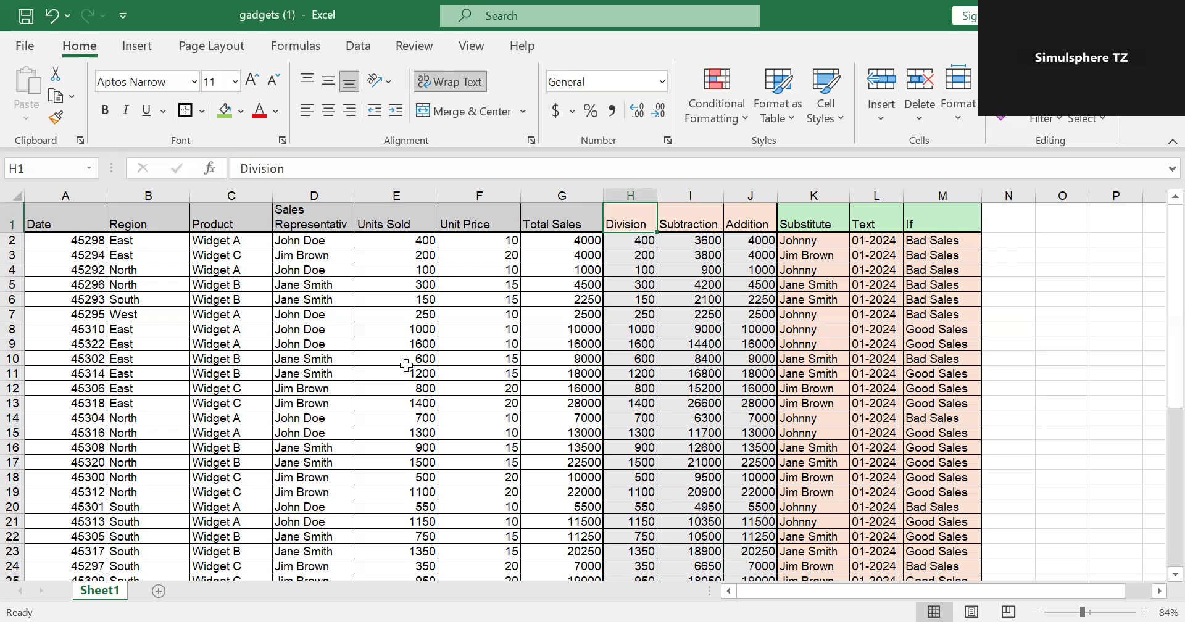
left_click(142, 216)
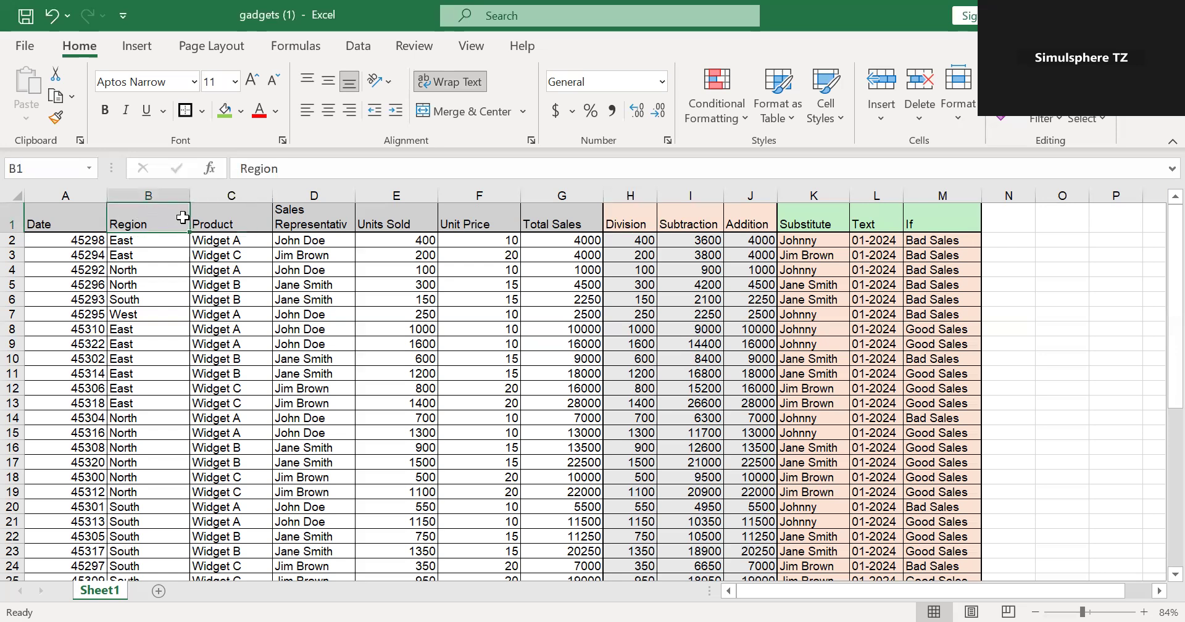
left_click(205, 220)
left_click(299, 222)
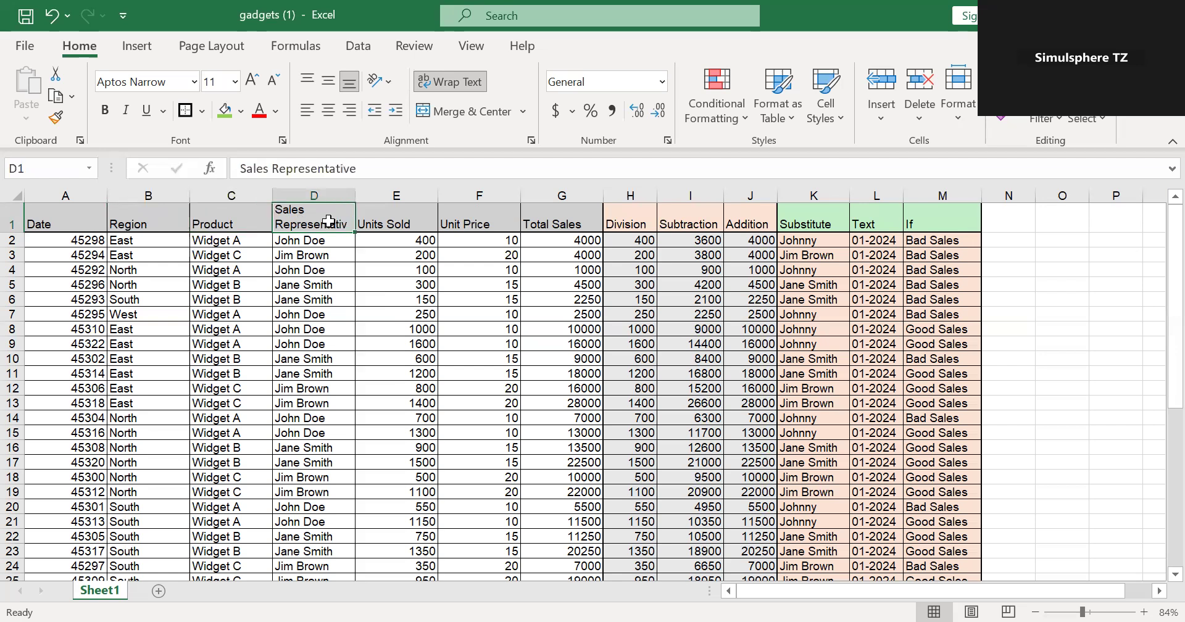
left_click(389, 222)
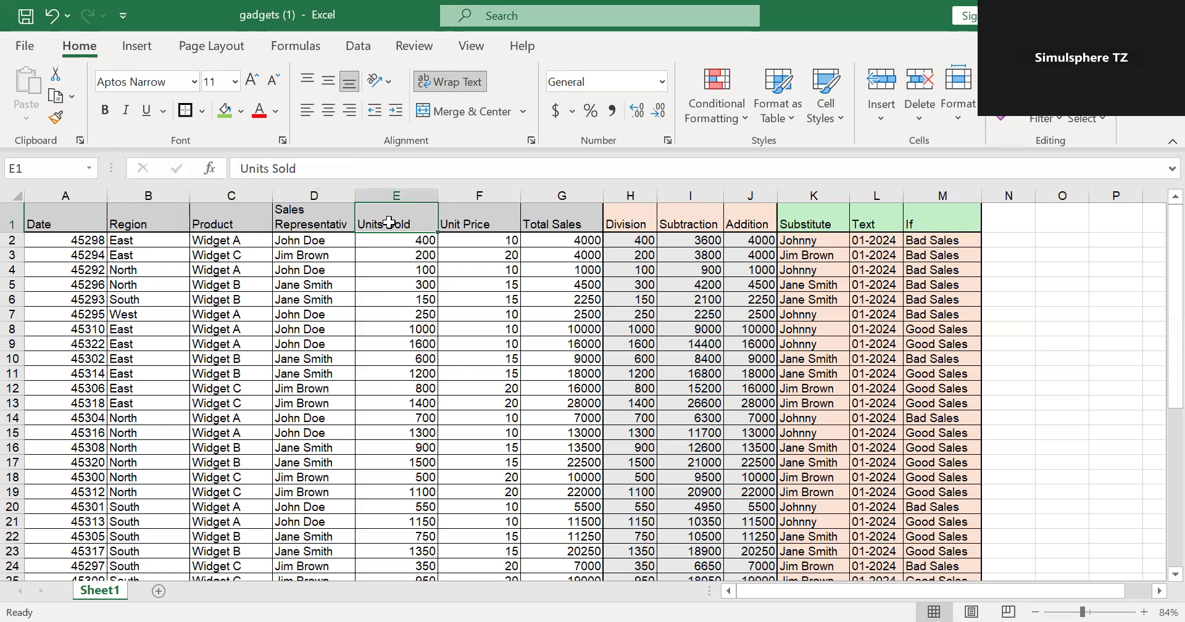
left_click(446, 220)
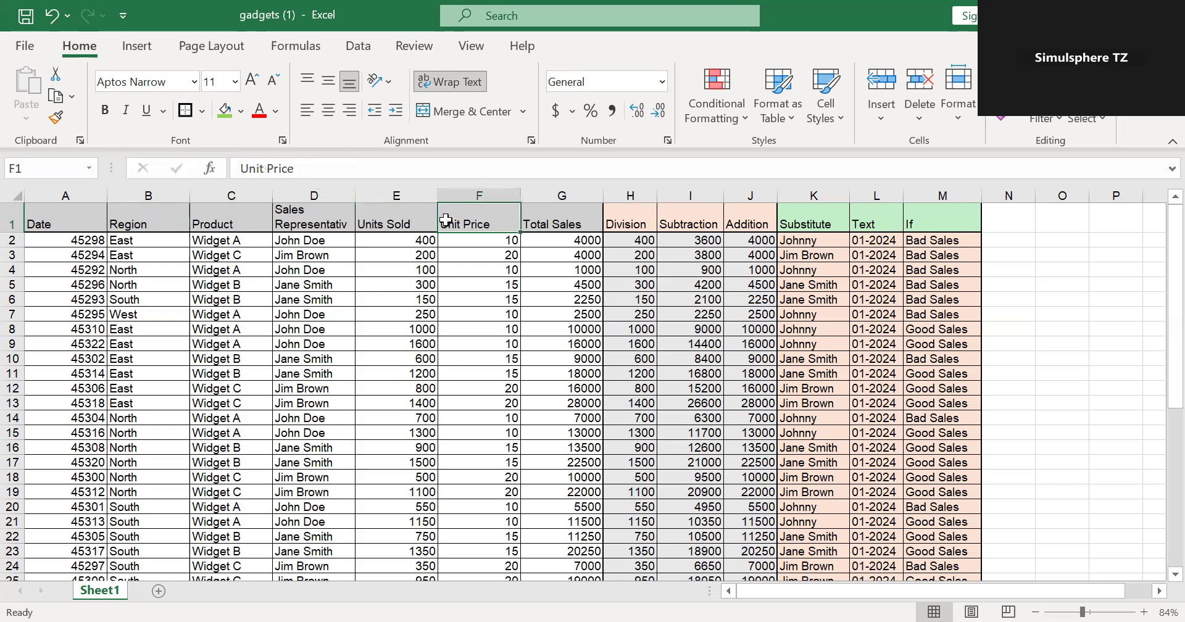
left_click(552, 220)
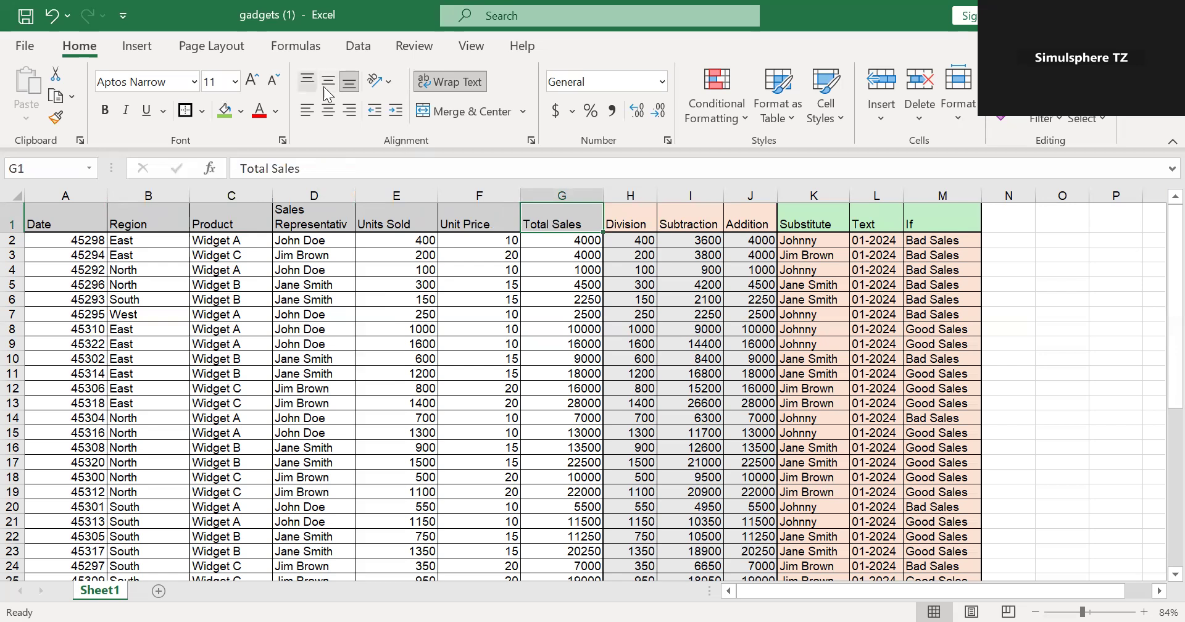
- Create a PivotTable from Sheet1 A1:M32 on a new worksheet, with Region as rows and the sum of Units Sold as values
left_click(137, 47)
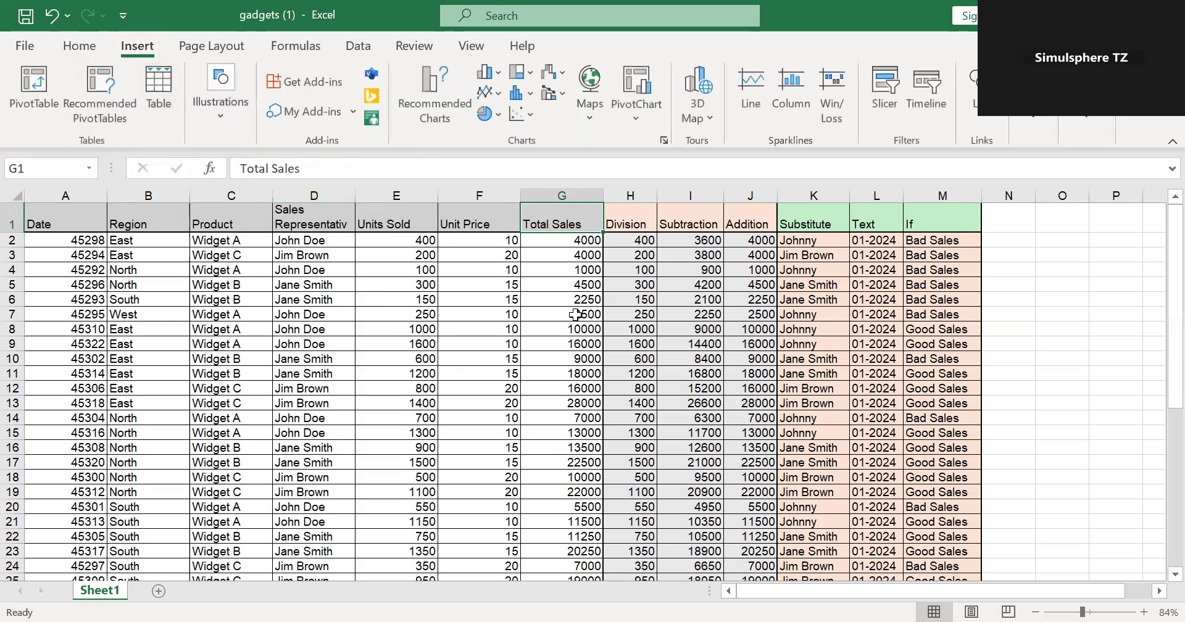
left_click(35, 81)
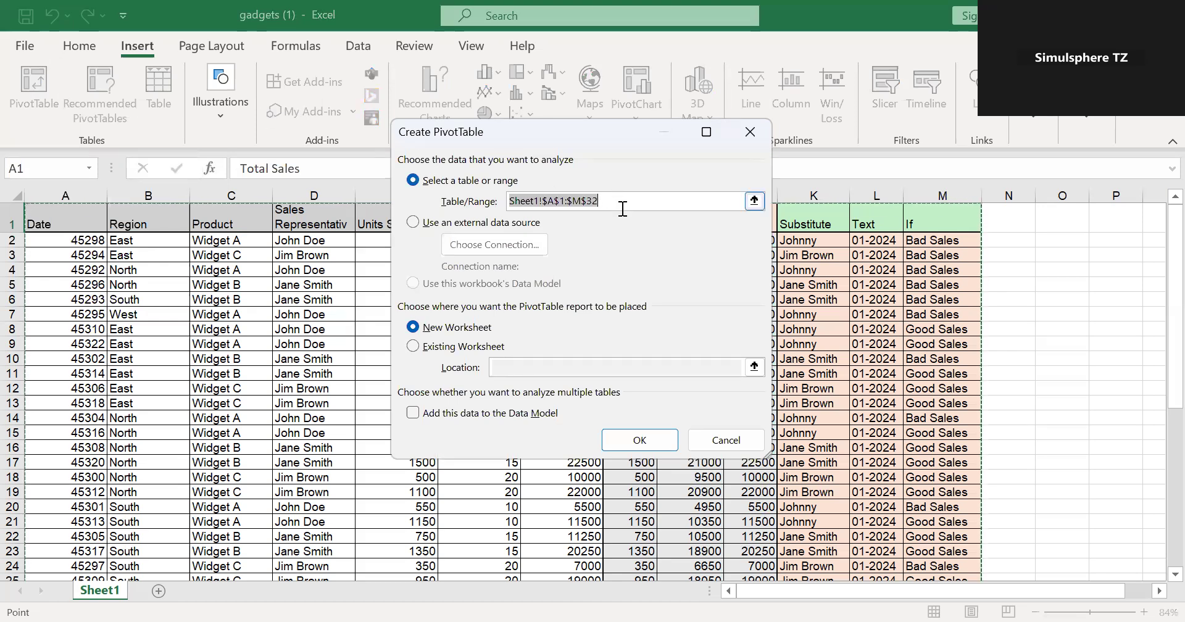
left_click(49, 212)
left_click_drag(402, 402, 947, 556)
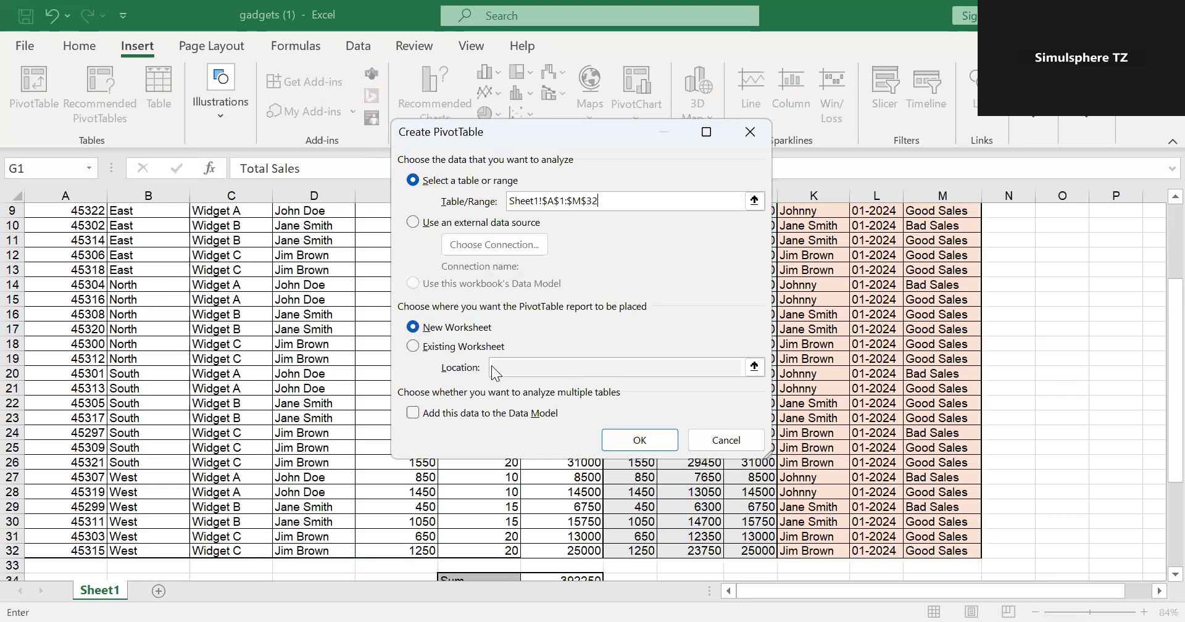
left_click(640, 446)
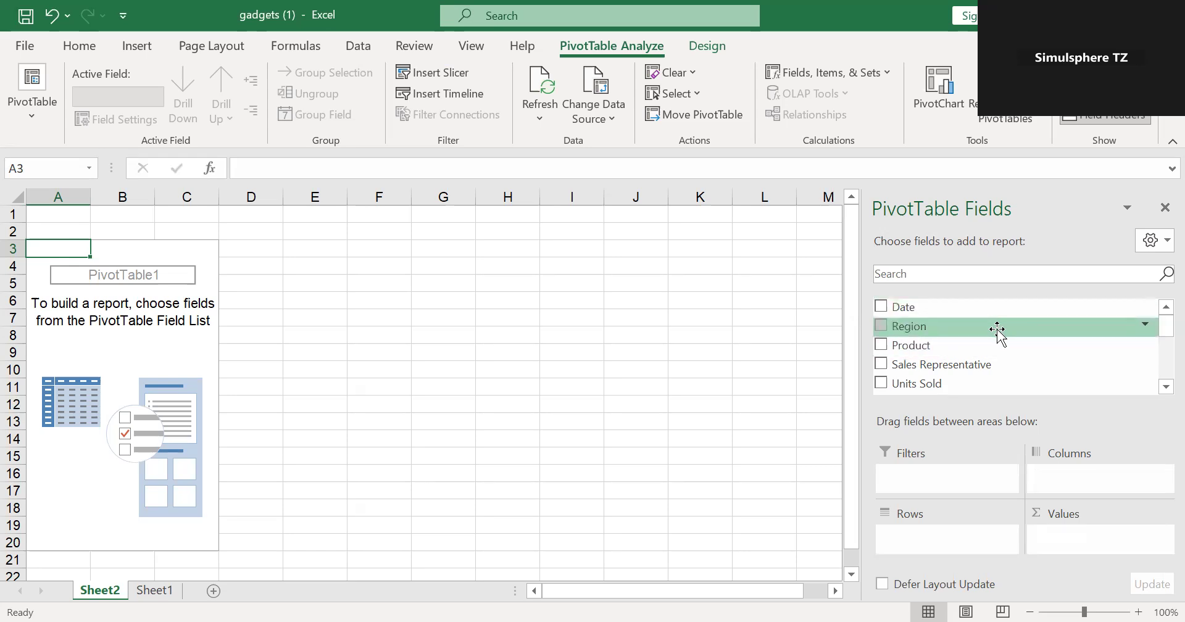
left_click_drag(998, 330, 967, 546)
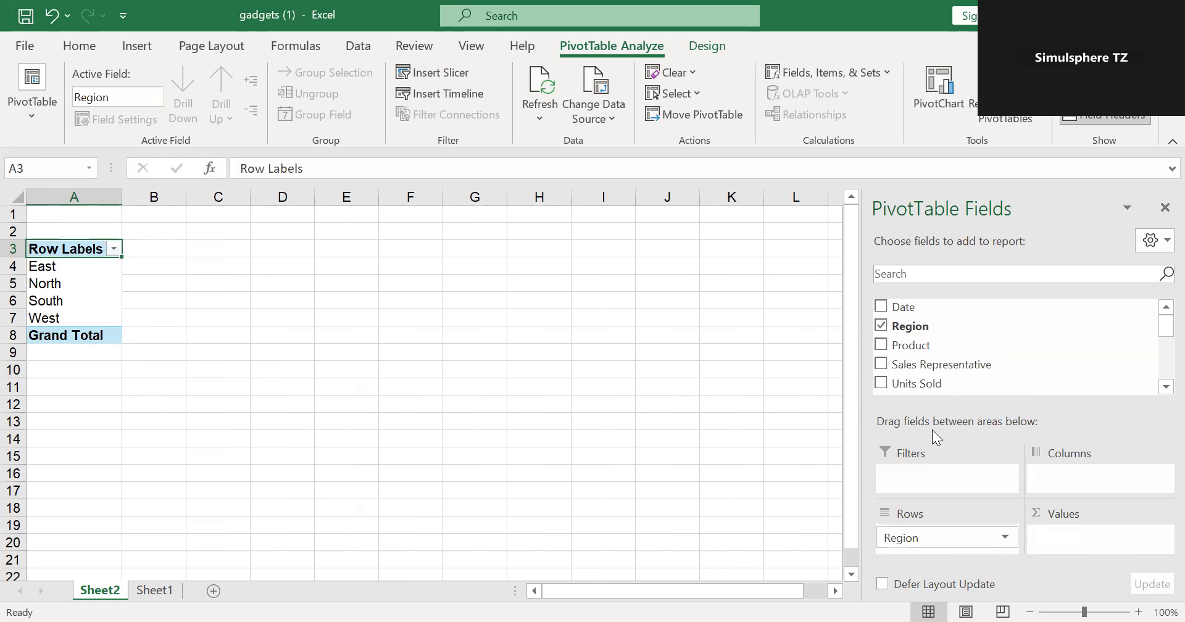
left_click_drag(926, 388, 1090, 539)
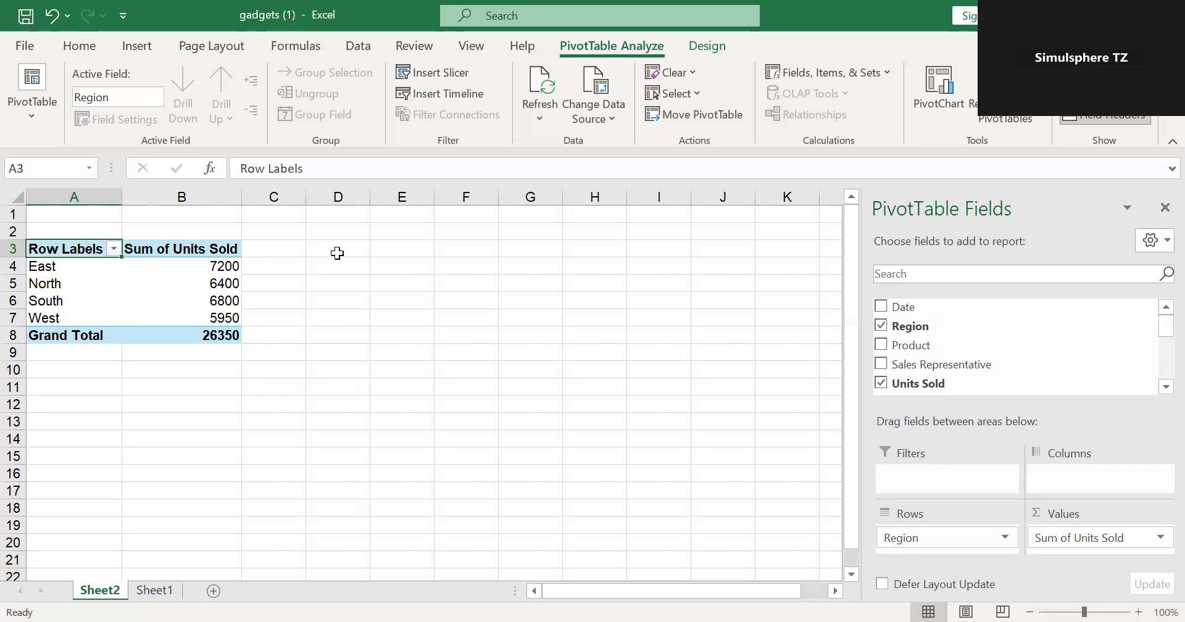
- Try to create a second PivotTable from Sheet1 A1:M32, placed on the existing Sheet2 at A13:B14
left_click(159, 592)
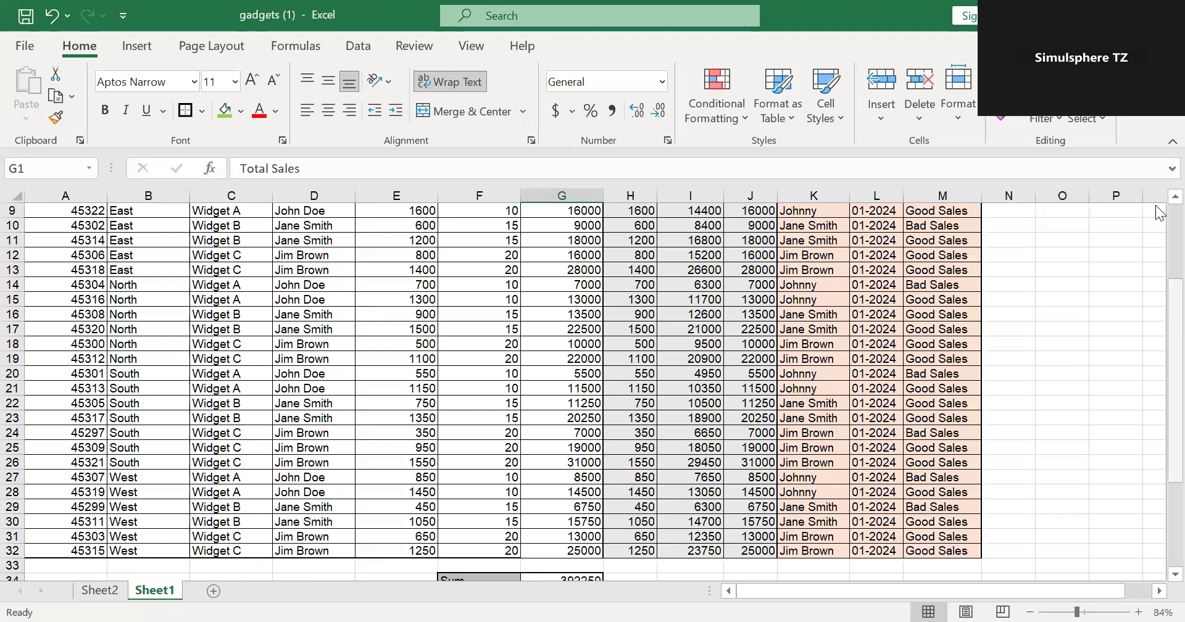
left_click(137, 45)
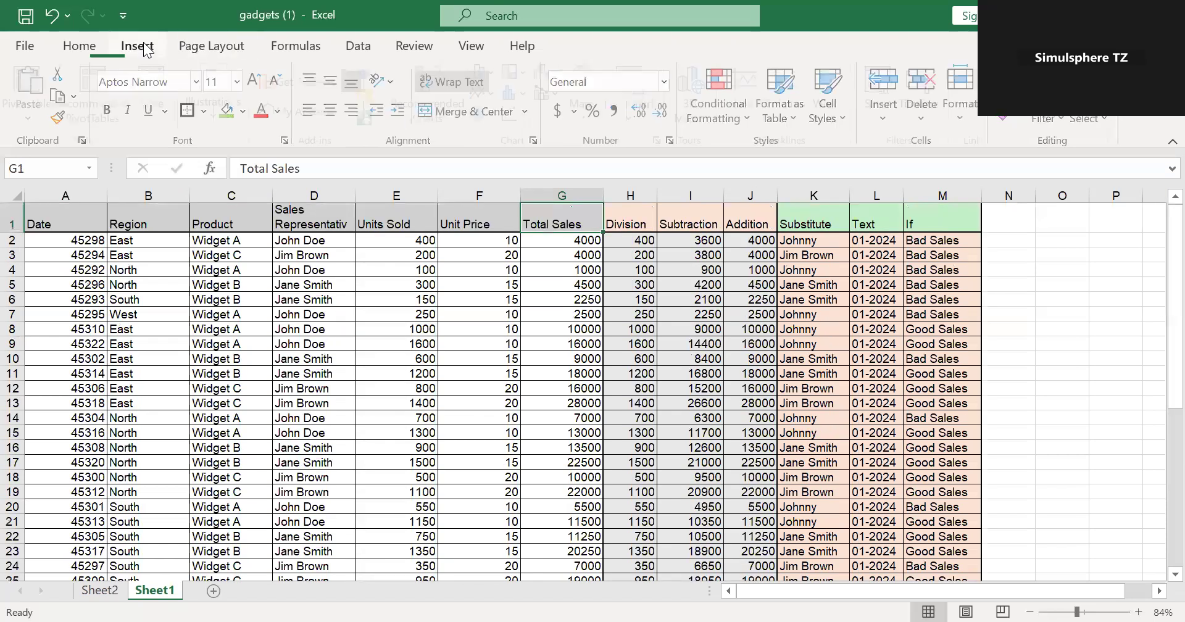
left_click(34, 83)
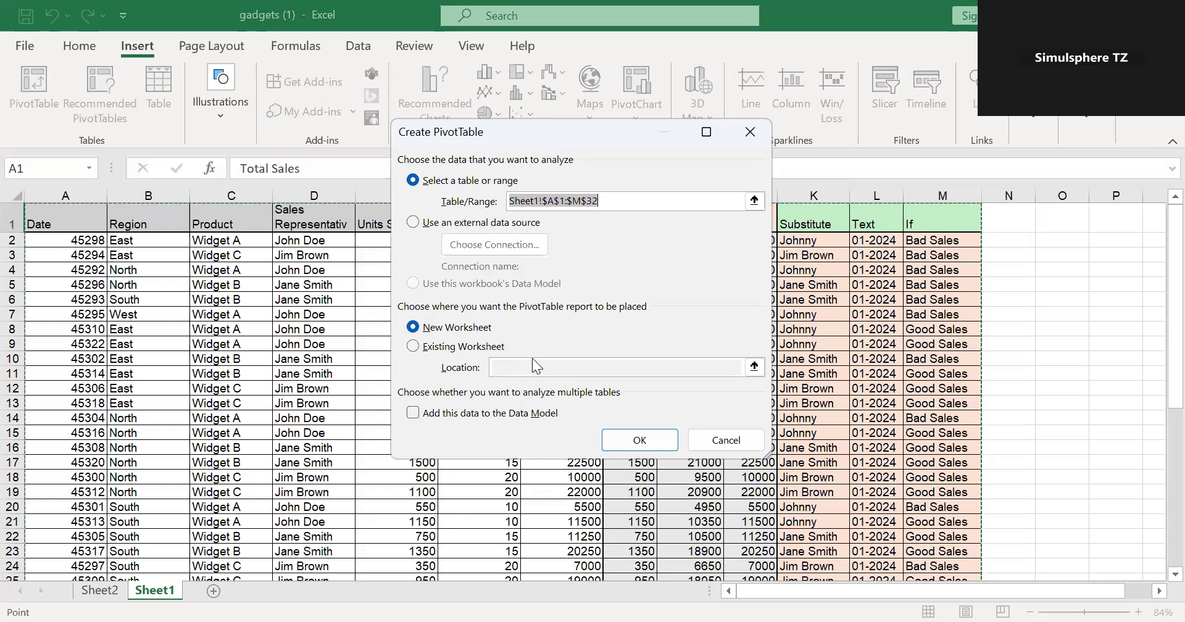
left_click(413, 346)
left_click(523, 369)
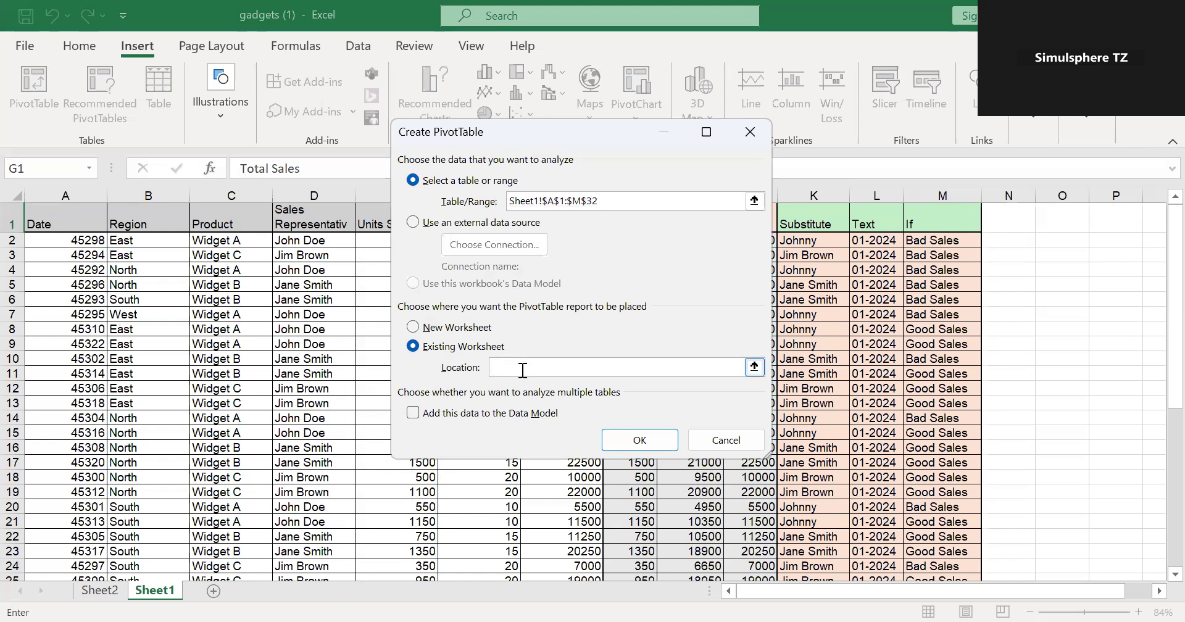
left_click(102, 591)
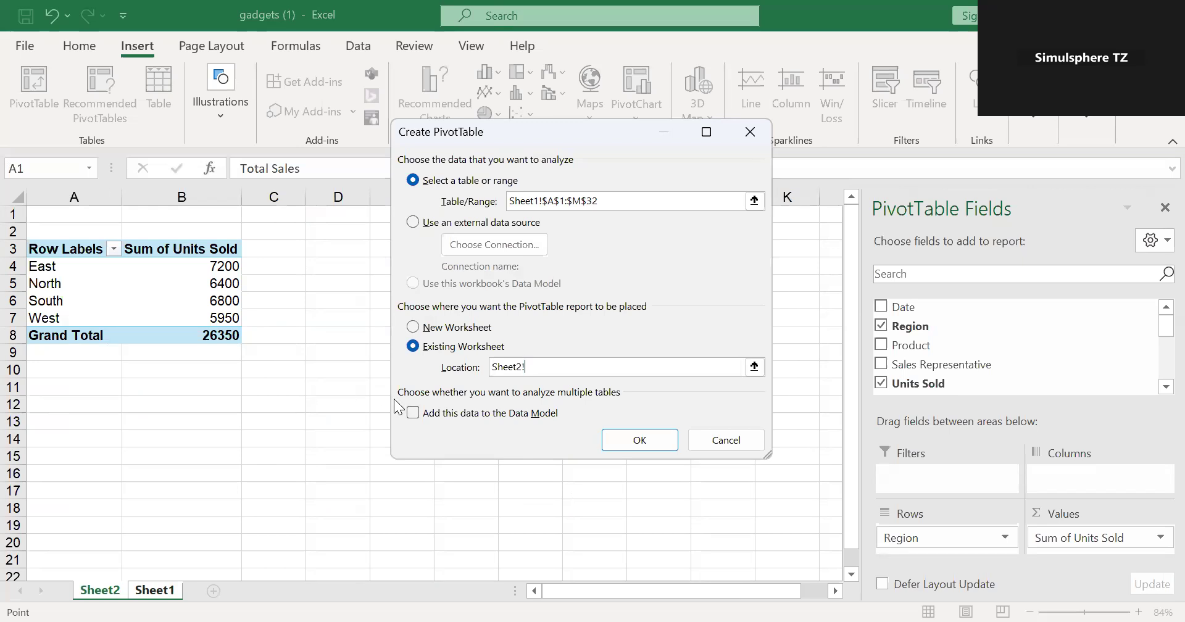
left_click(547, 369)
left_click(50, 422)
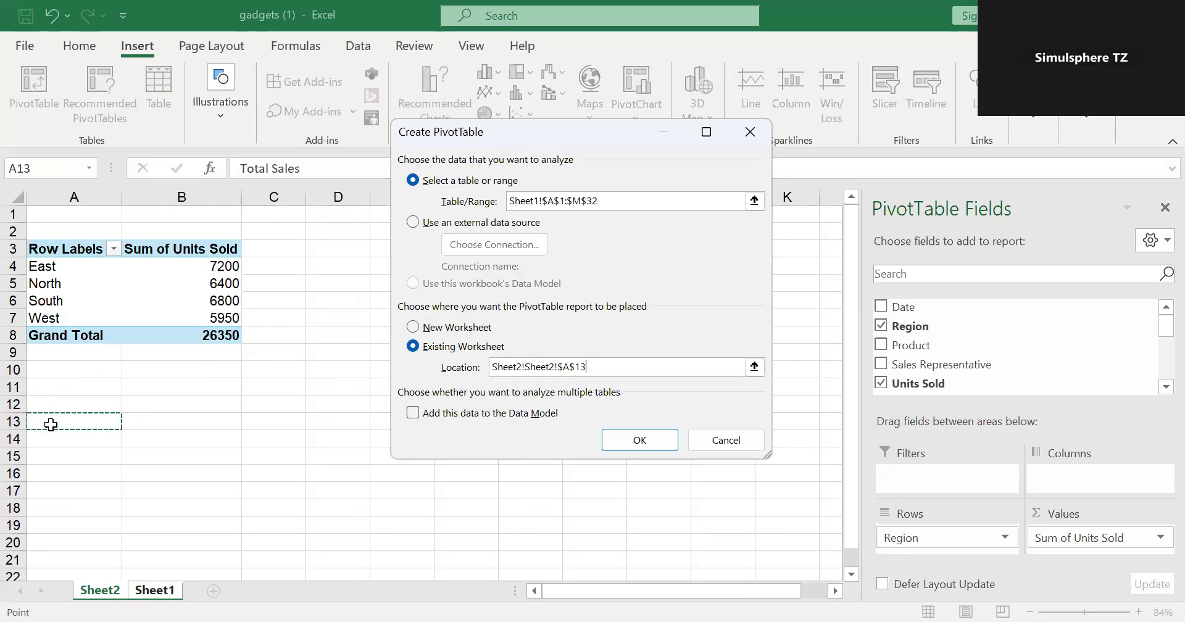
left_click_drag(147, 426, 155, 438)
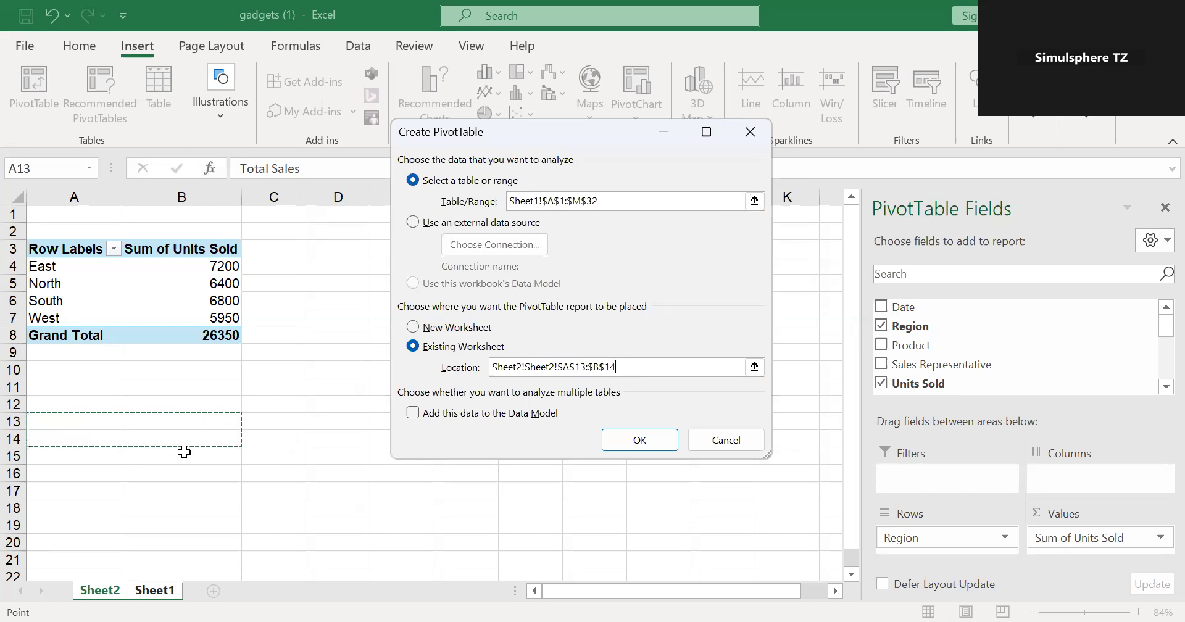
left_click(639, 444)
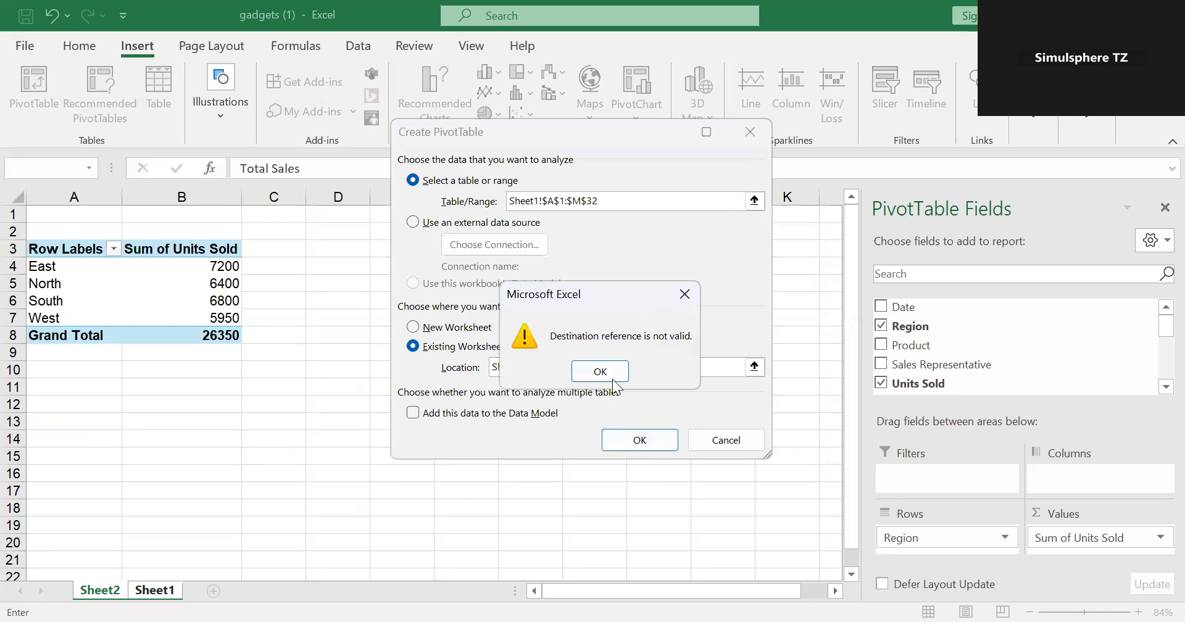
- Remove the duplicate sheet name from the location so it refers to Sheet2 A13:B14, and create the PivotTable
left_click(604, 370)
left_click(661, 367)
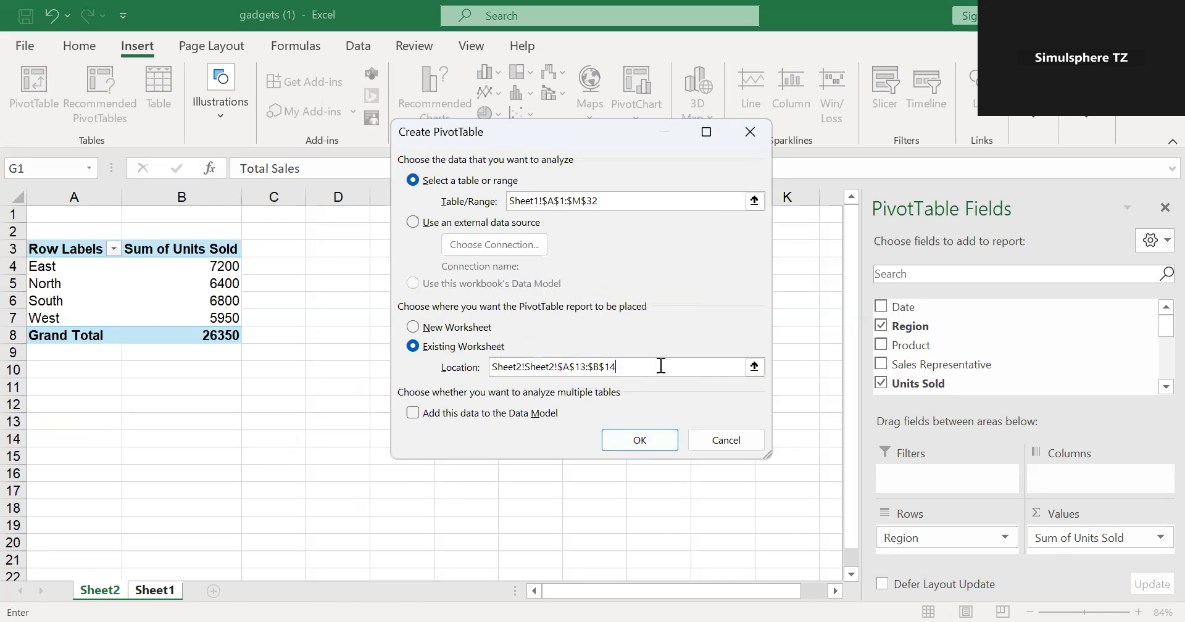
left_click(559, 366)
key("BackSpace")
key("BackSpace")
key("BackSpace")
key("BackSpace")
key("BackSpace")
key("BackSpace")
key("BackSpace")
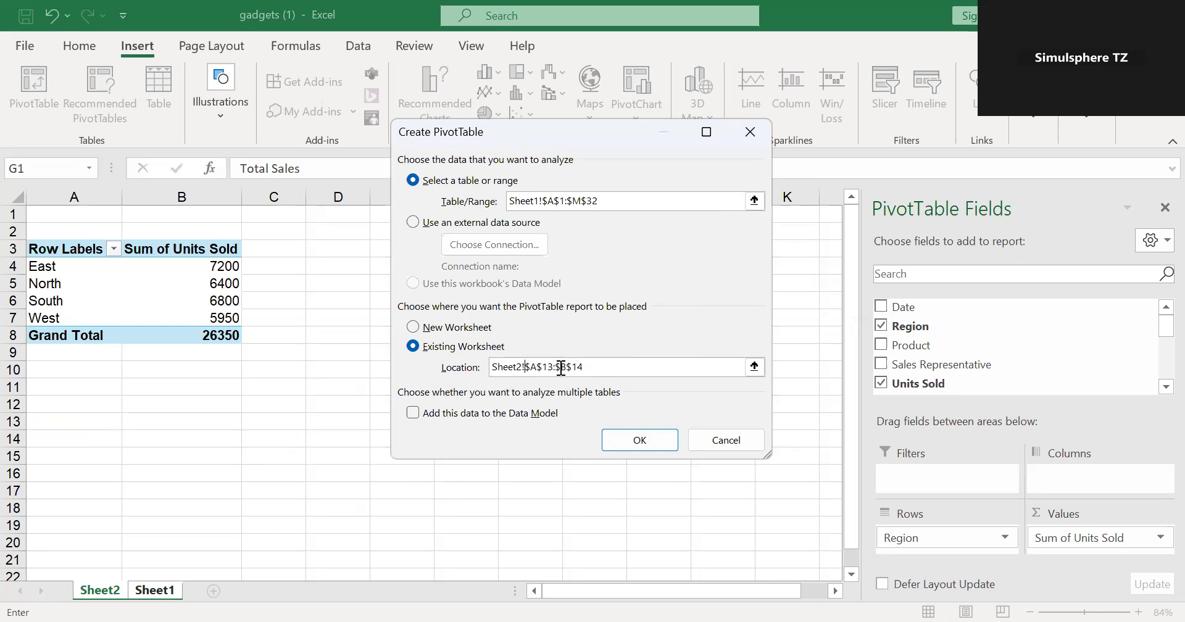
left_click(633, 430)
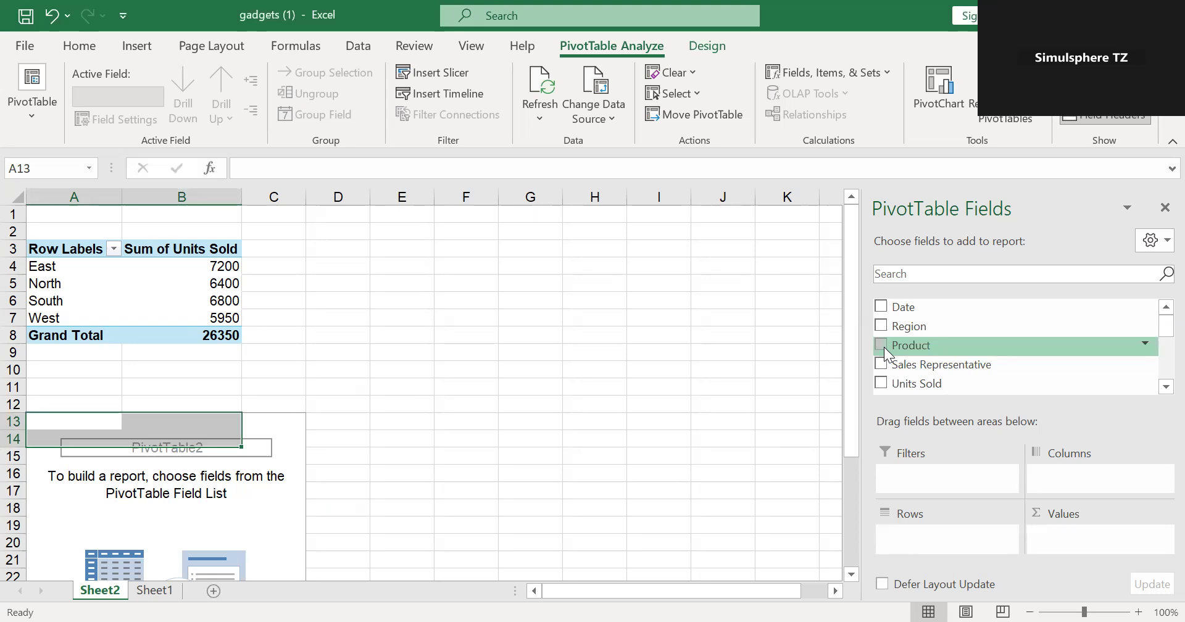
- Lay out the second PivotTable with Product as rows and the sum of Units Sold as values, and review the widget rows
left_click_drag(879, 345, 935, 550)
left_click_drag(887, 374, 1066, 532)
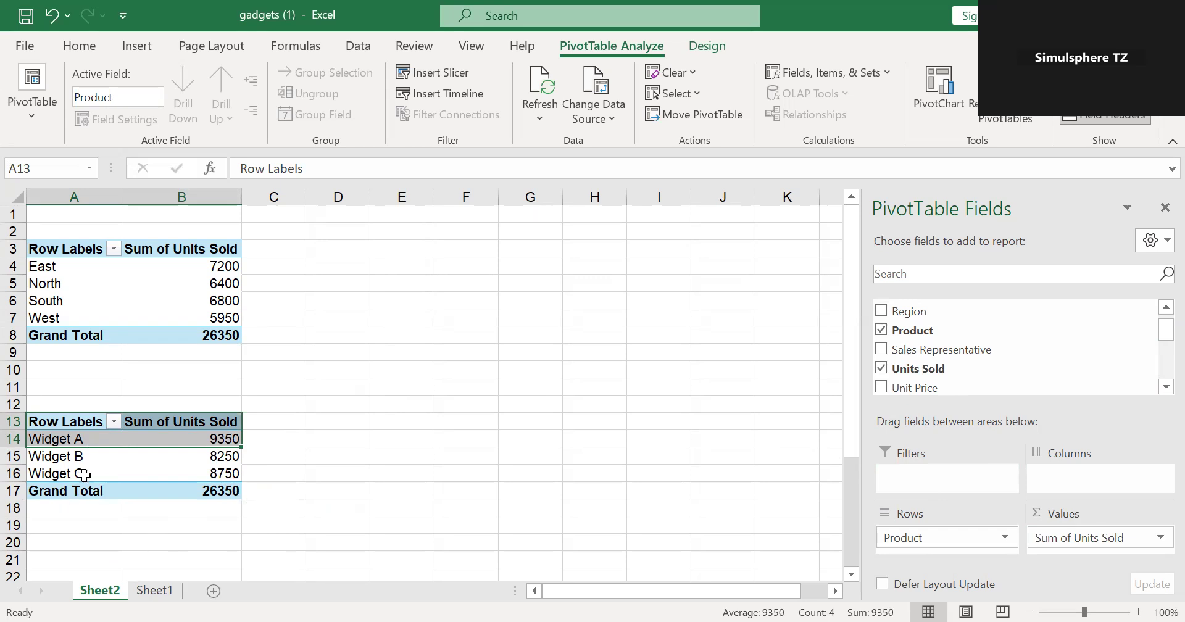
left_click(98, 444)
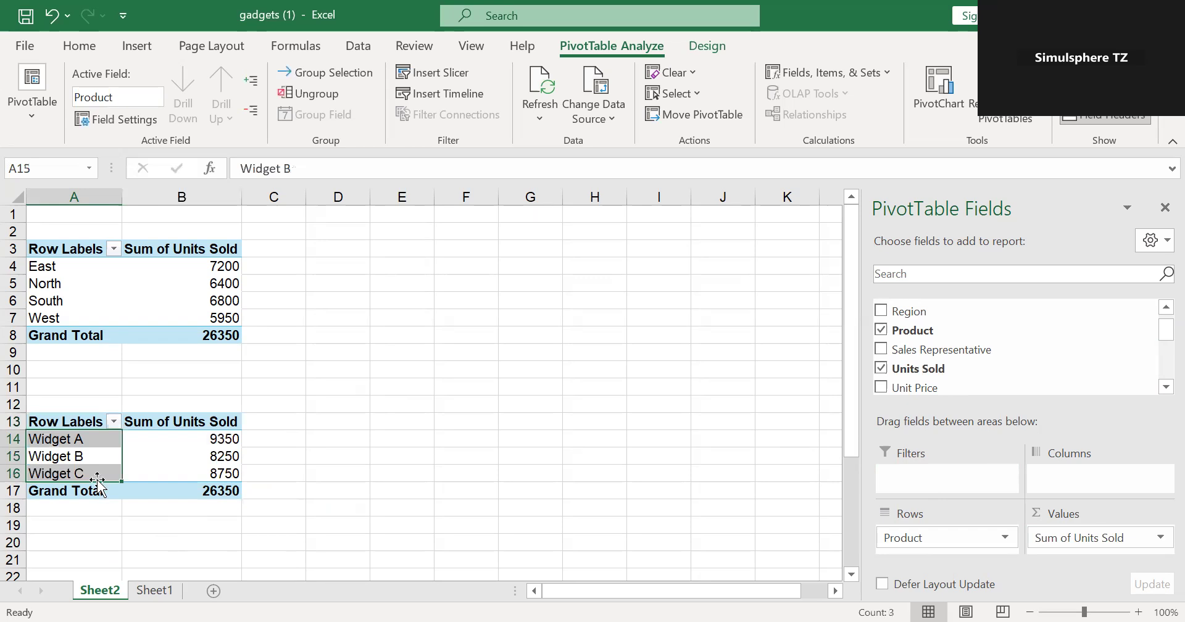
left_click(81, 441)
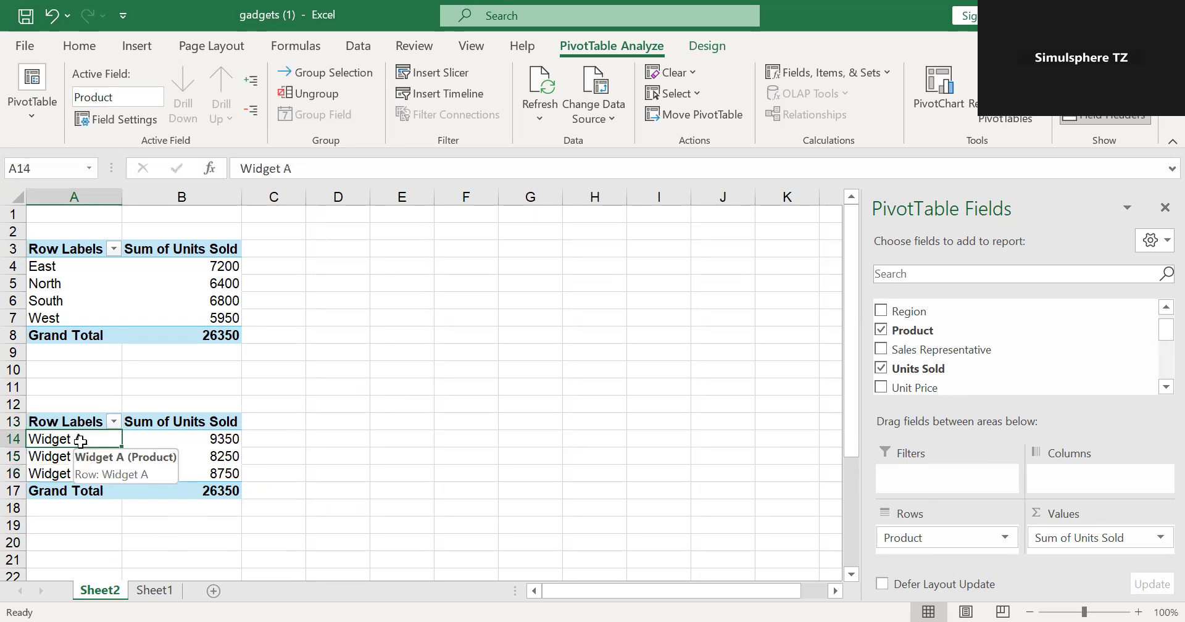
left_click(42, 456)
left_click(51, 476)
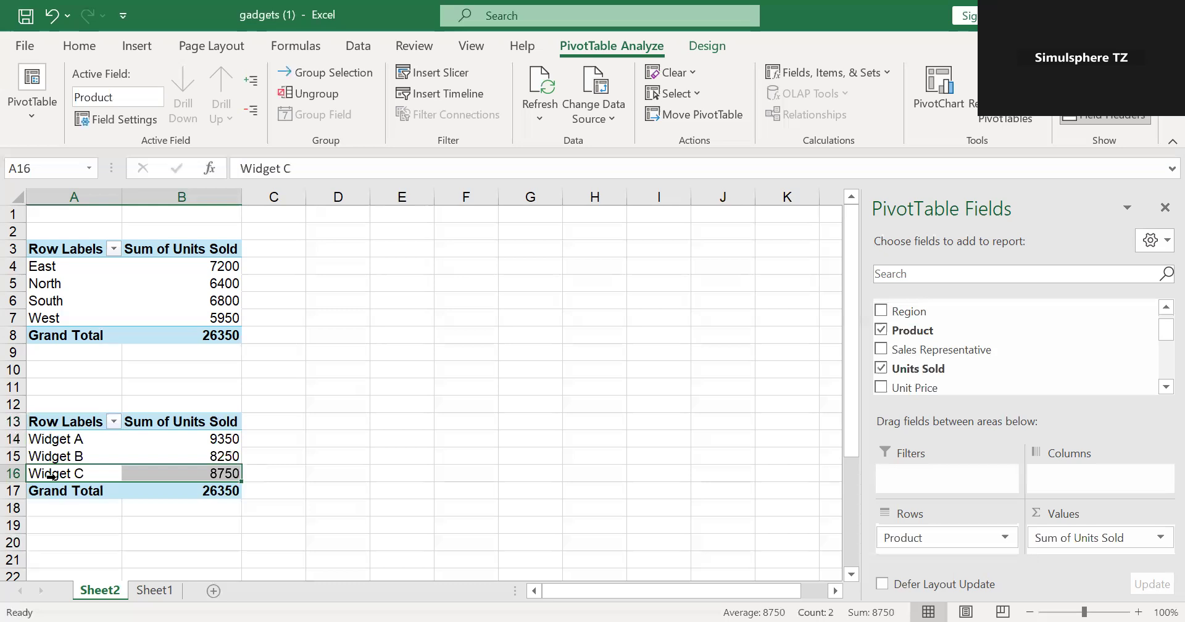
left_click(215, 440)
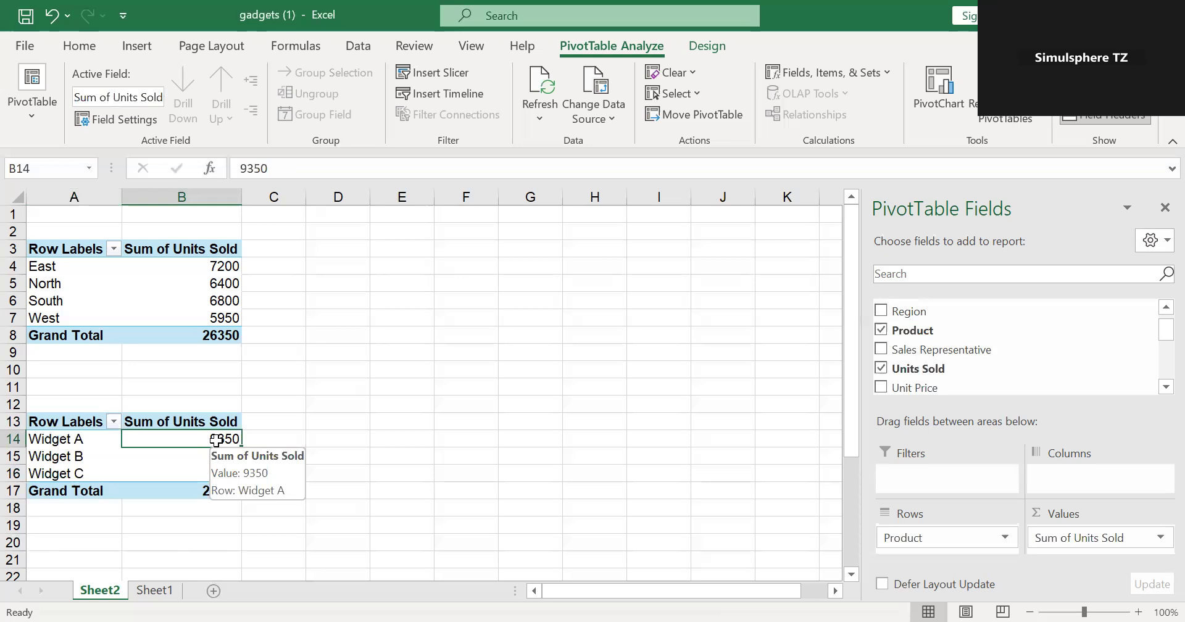
- Try to add Sales Representative to the rows of the region PivotTable
left_click(169, 249)
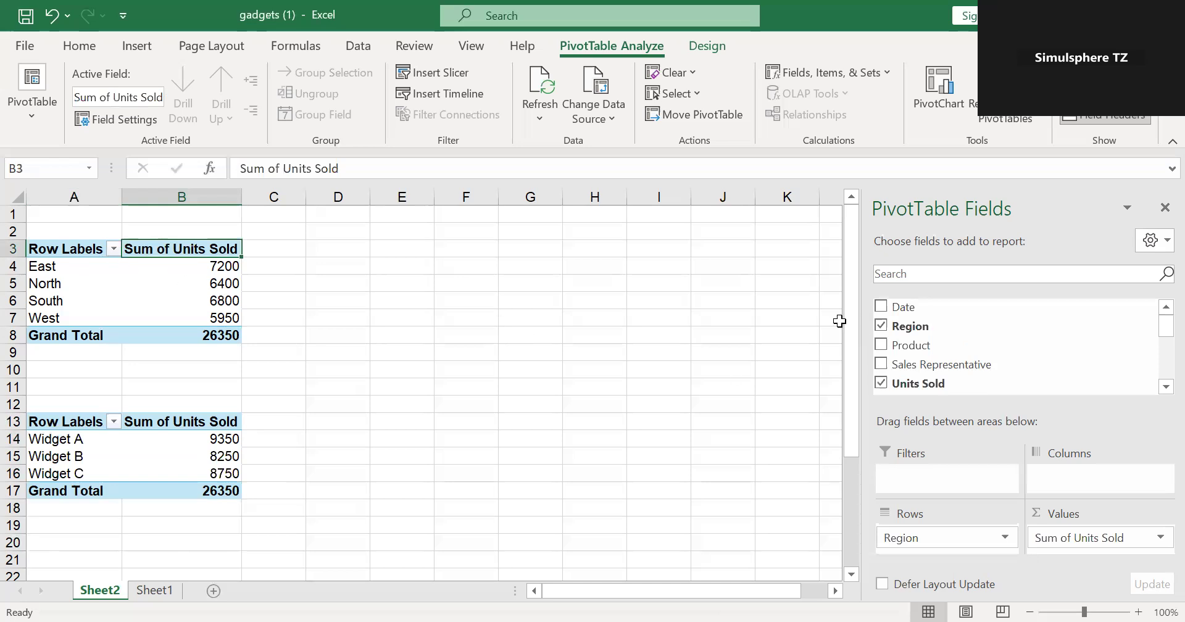
left_click_drag(917, 365, 920, 371)
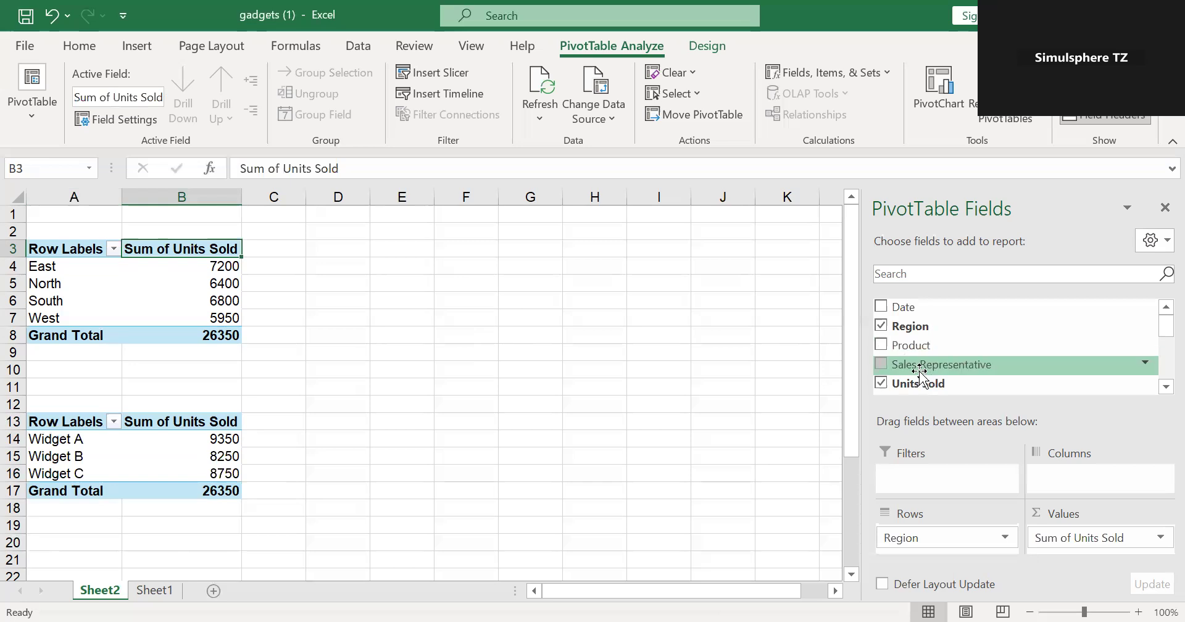
left_click_drag(919, 370, 939, 559)
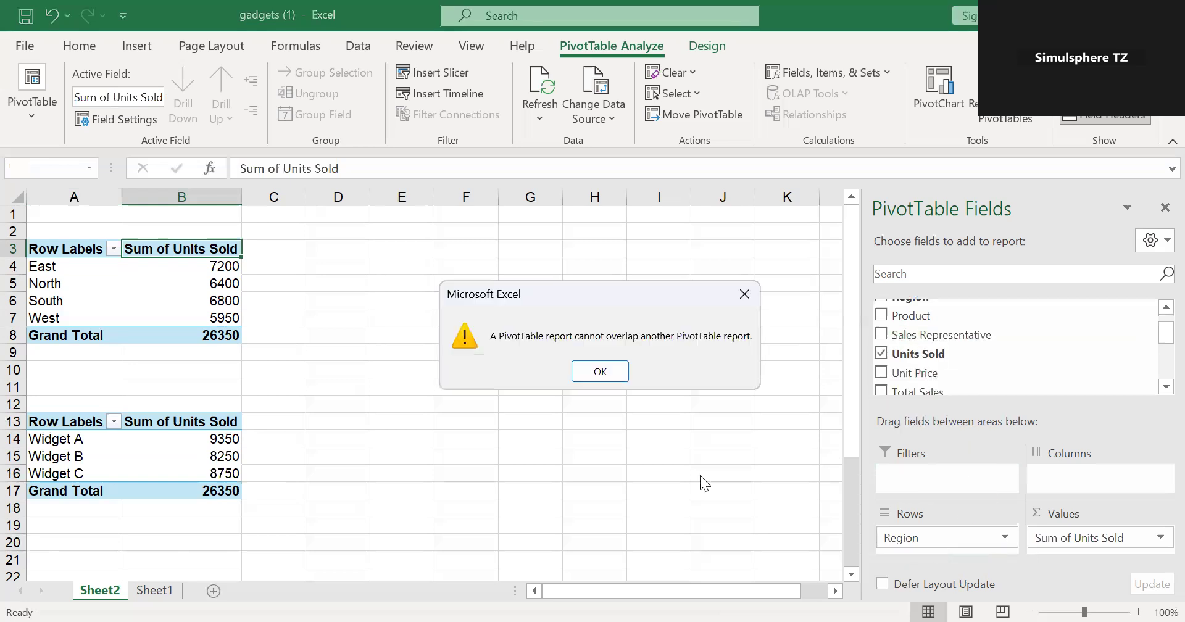
- Try again to add Sales Representative to the rows of the region PivotTable, and dismiss the warning
left_click(743, 296)
left_click(593, 352)
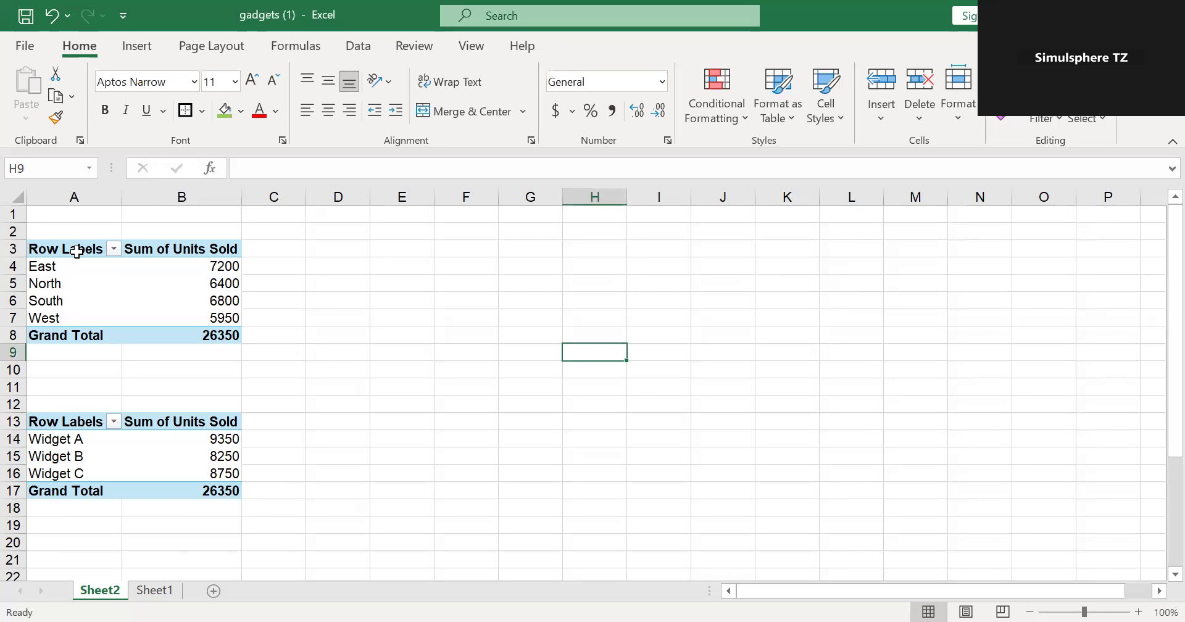
left_click(76, 251)
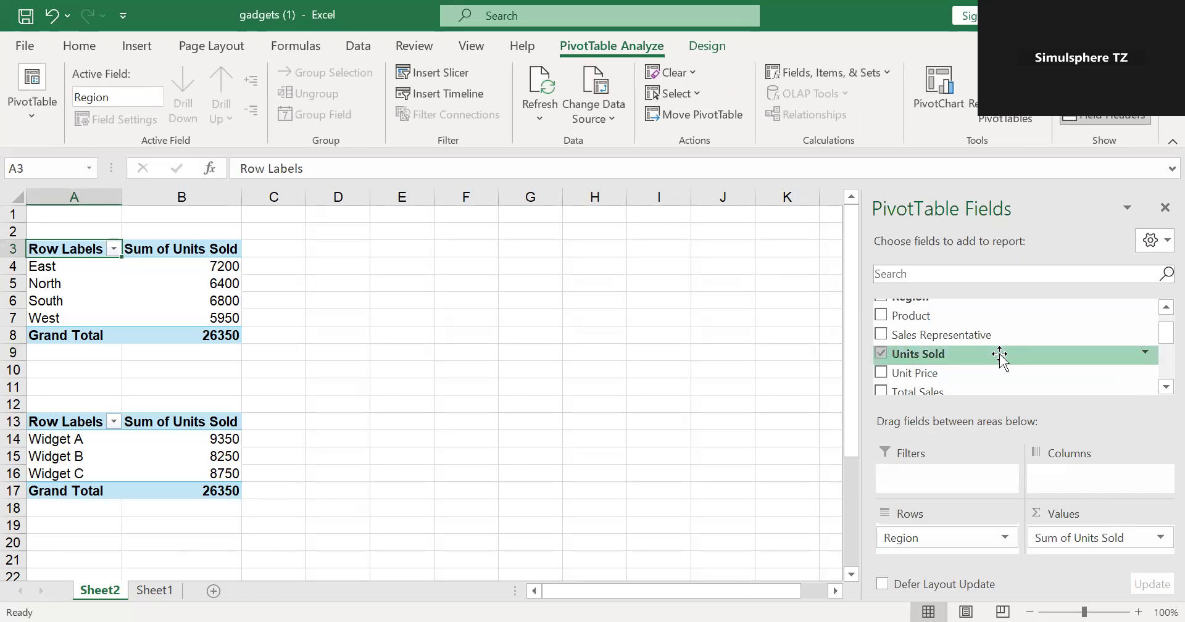
left_click_drag(991, 342, 945, 547)
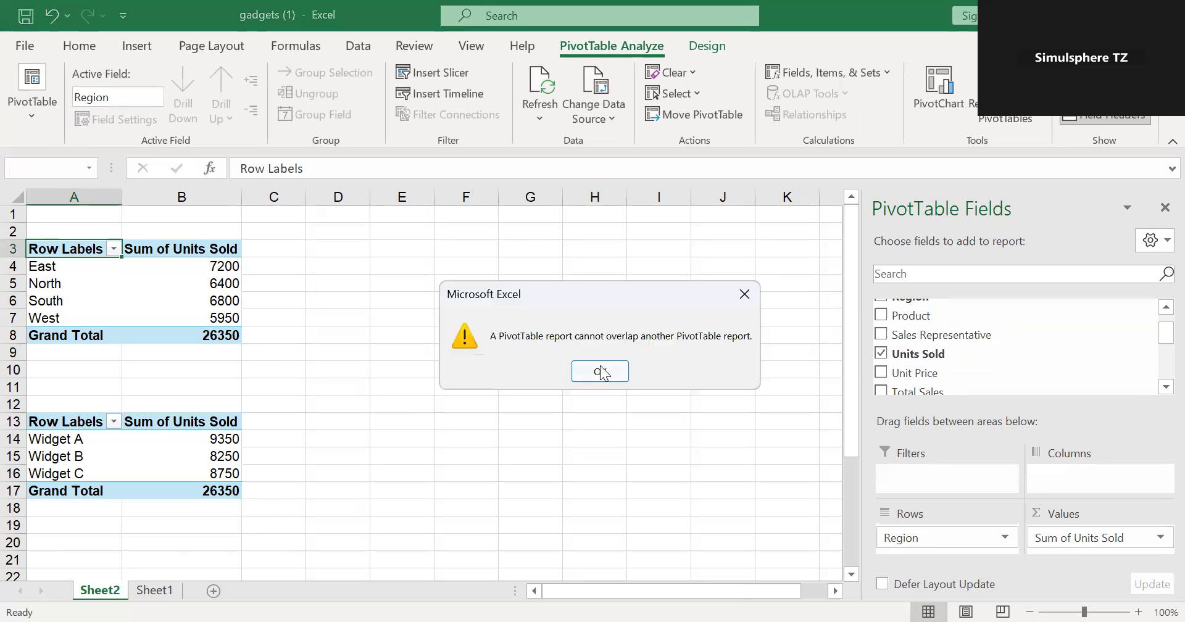
left_click(602, 372)
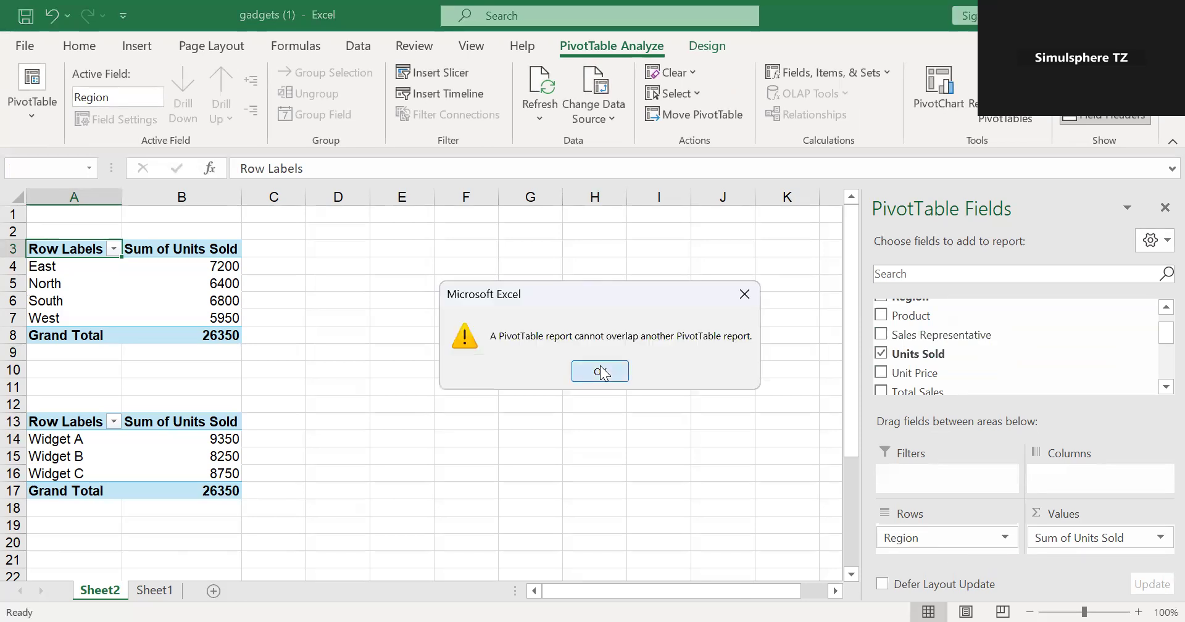
left_click(484, 449)
left_click(626, 434)
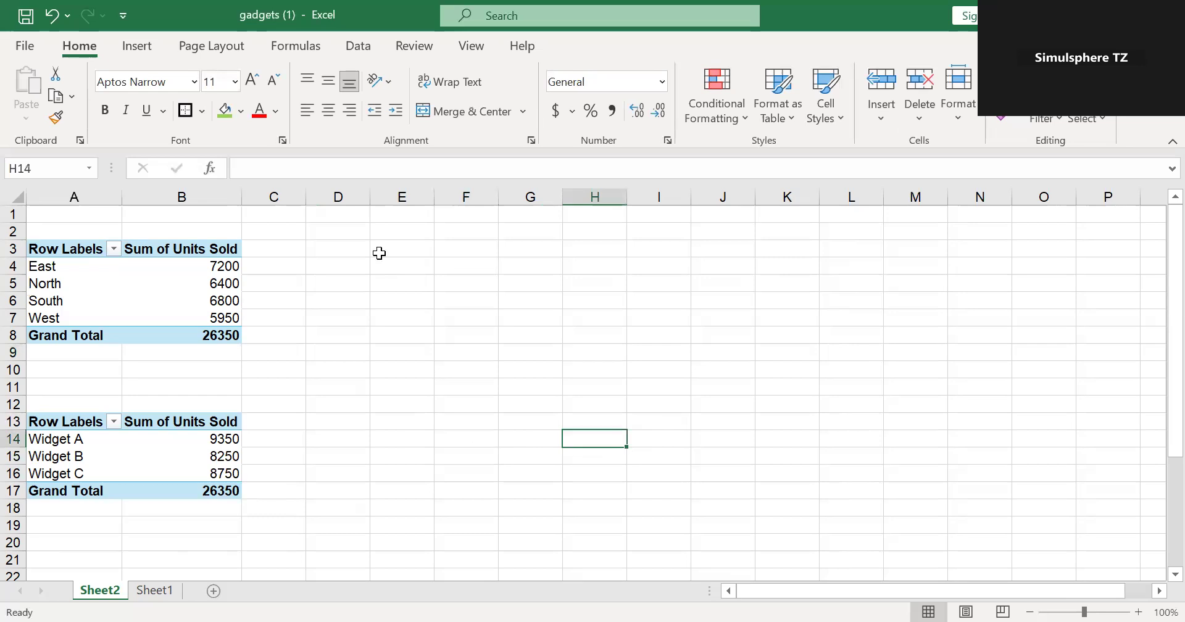
- Create a third PivotTable from Sheet1 A1:M32, placed on the existing Sheet2 at cell D3
left_click(177, 595)
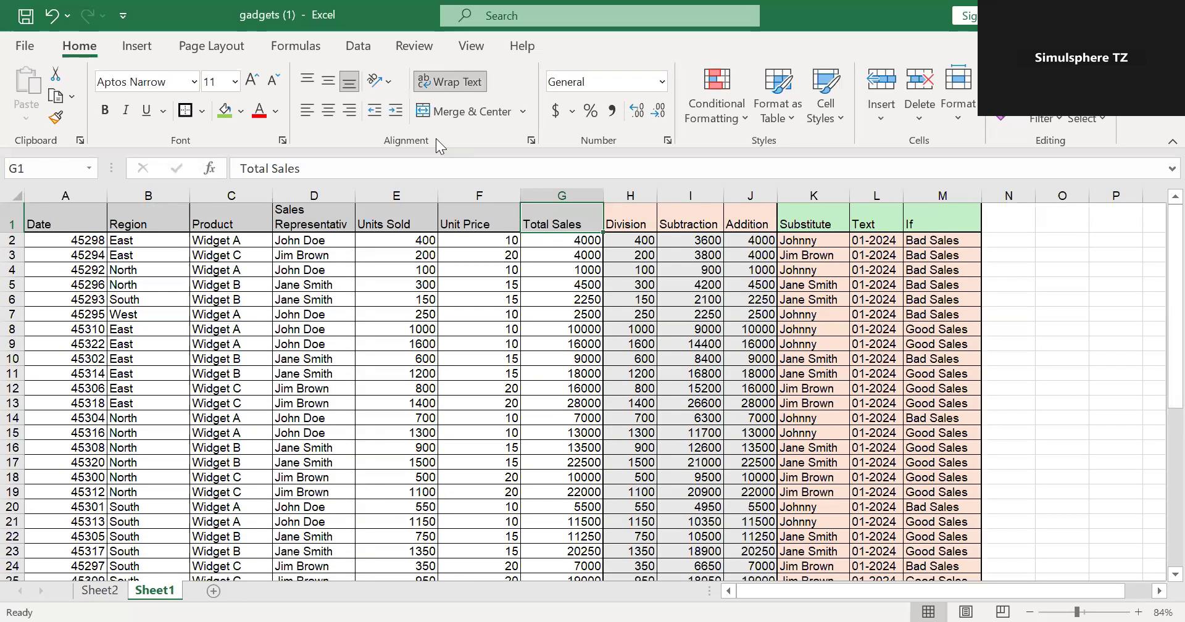
left_click(139, 47)
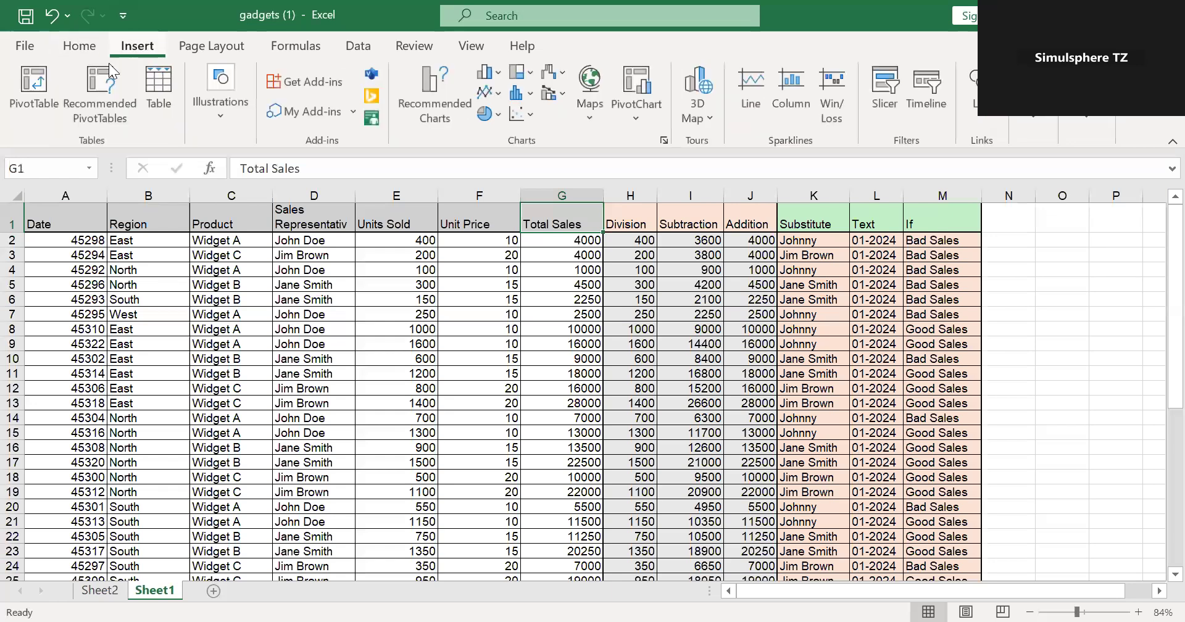
left_click(26, 104)
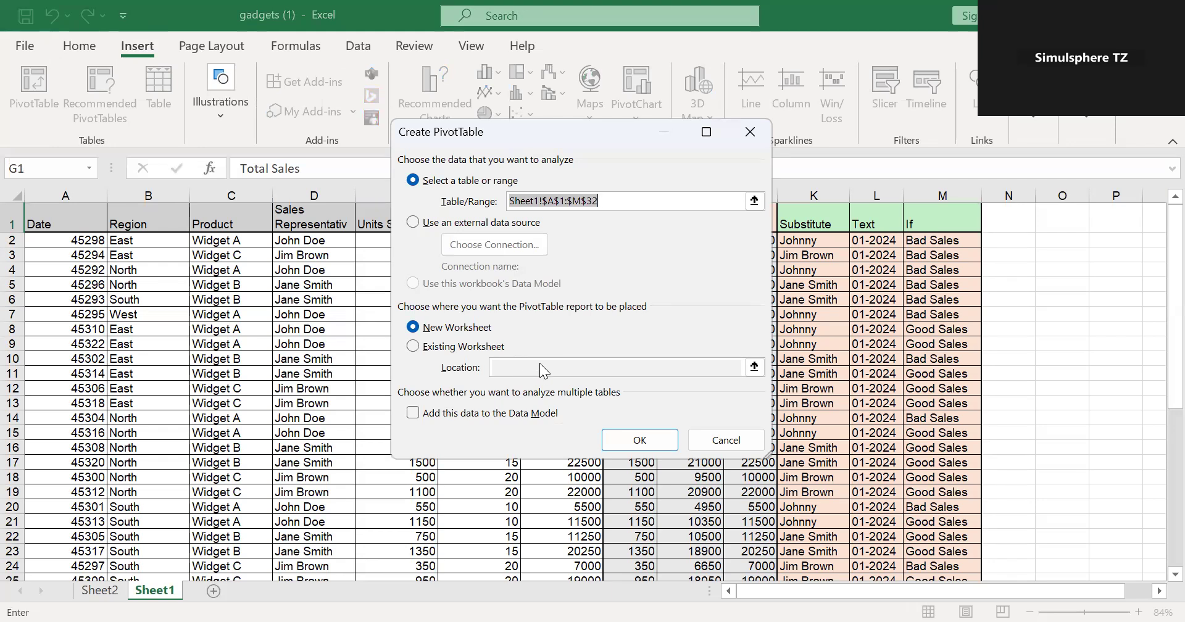
left_click(415, 349)
left_click(507, 366)
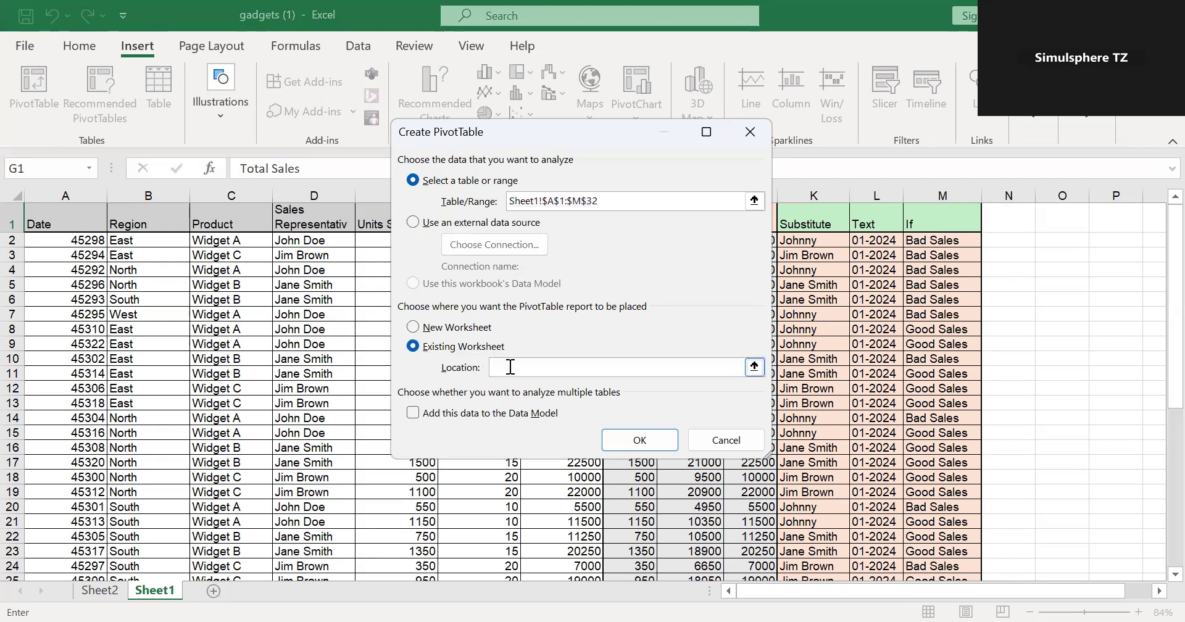
left_click(104, 591)
left_click(329, 247)
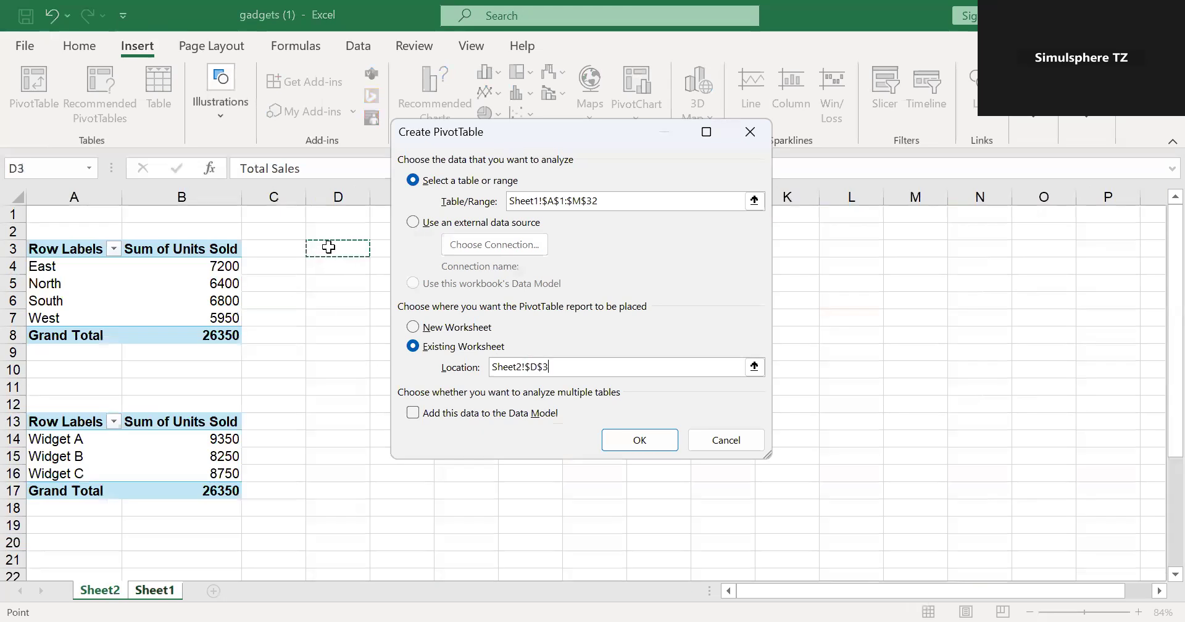
left_click(636, 437)
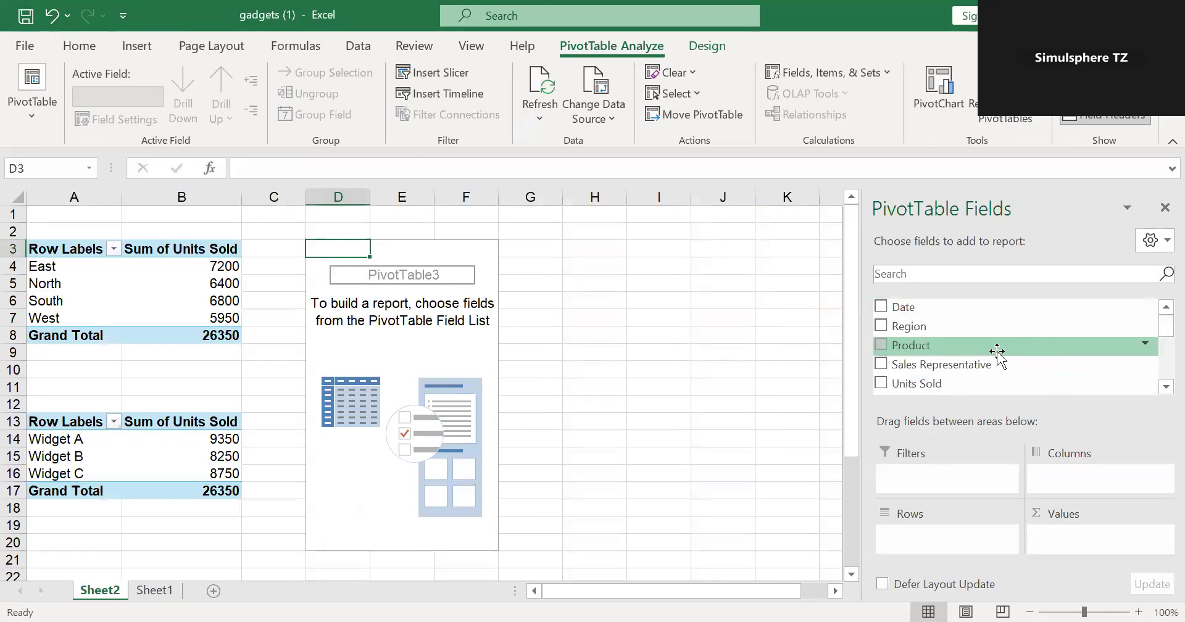
- Lay out the third PivotTable with Region and Sales Representative as rows and the sum of Total Sales as values
left_click_drag(984, 325, 971, 543)
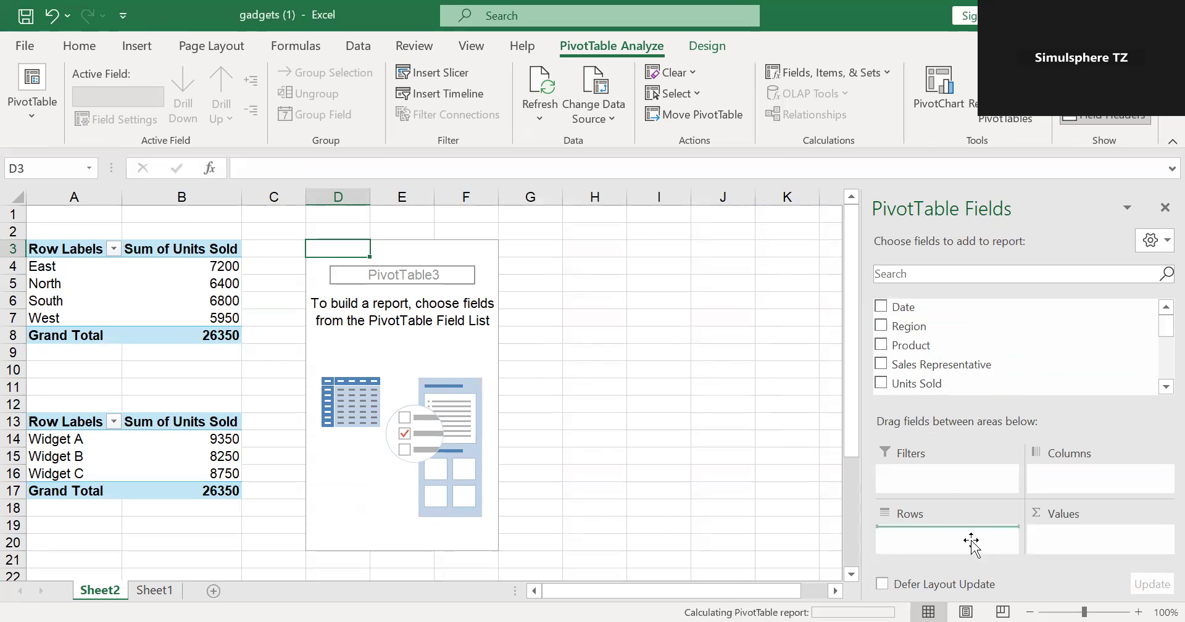
left_click_drag(959, 364, 963, 550)
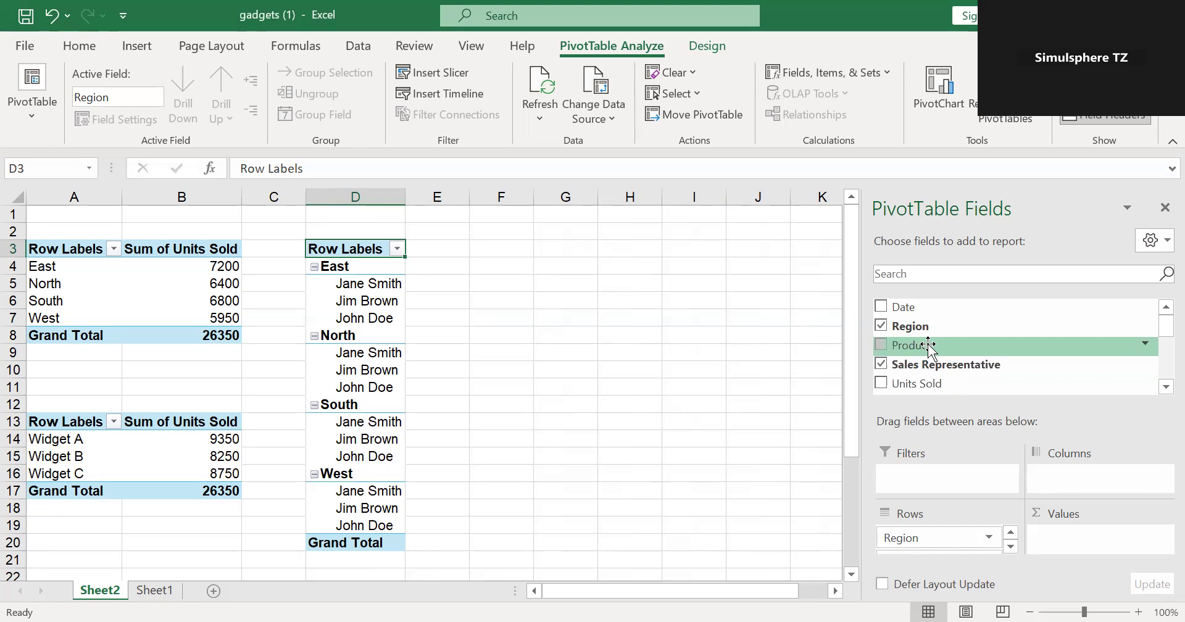
left_click(1161, 388)
left_click(1160, 388)
left_click(1161, 388)
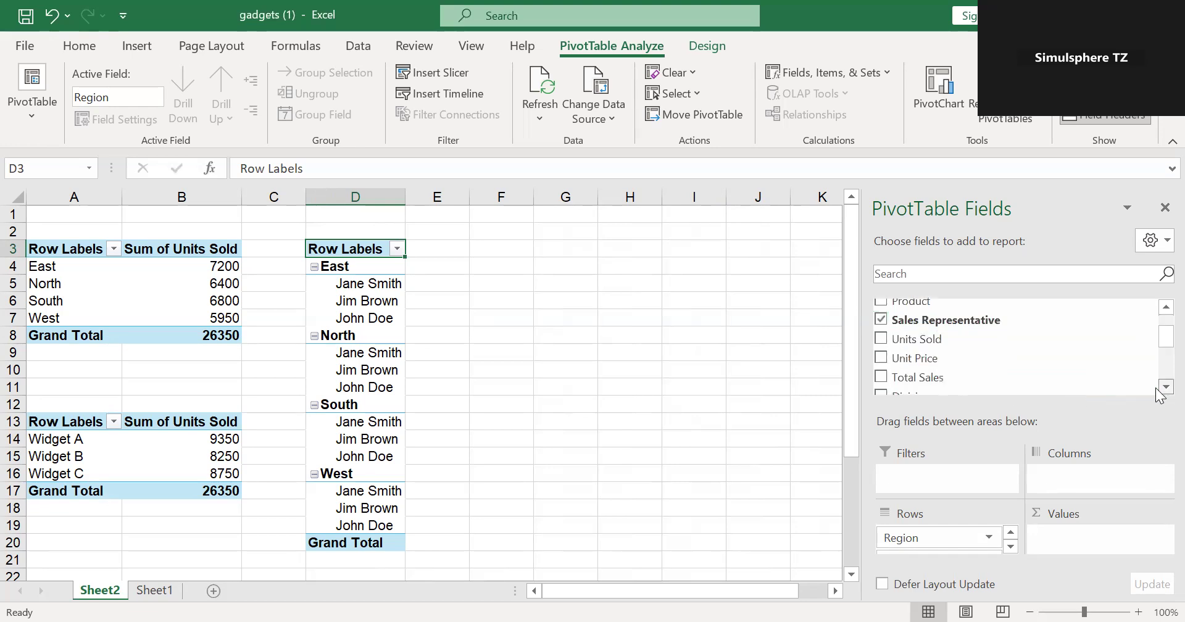
left_click_drag(1012, 378, 1116, 535)
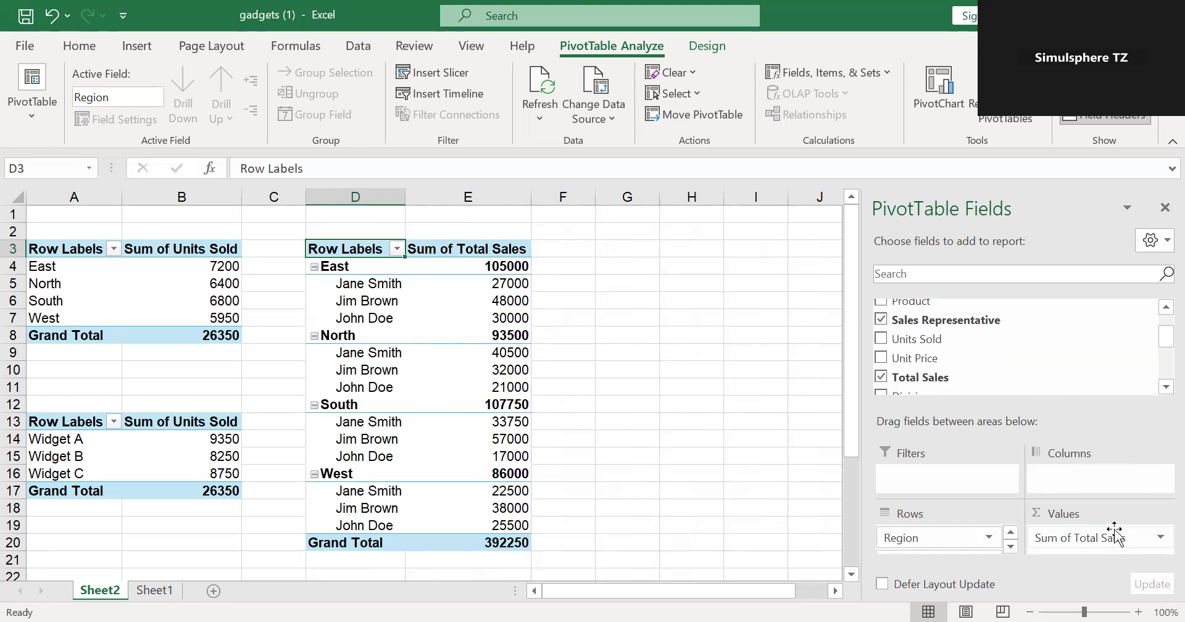
- Collapse the East, North, South and West groups in the total sales PivotTable
left_click(315, 268)
left_click(318, 292)
left_click(315, 285)
left_click(315, 302)
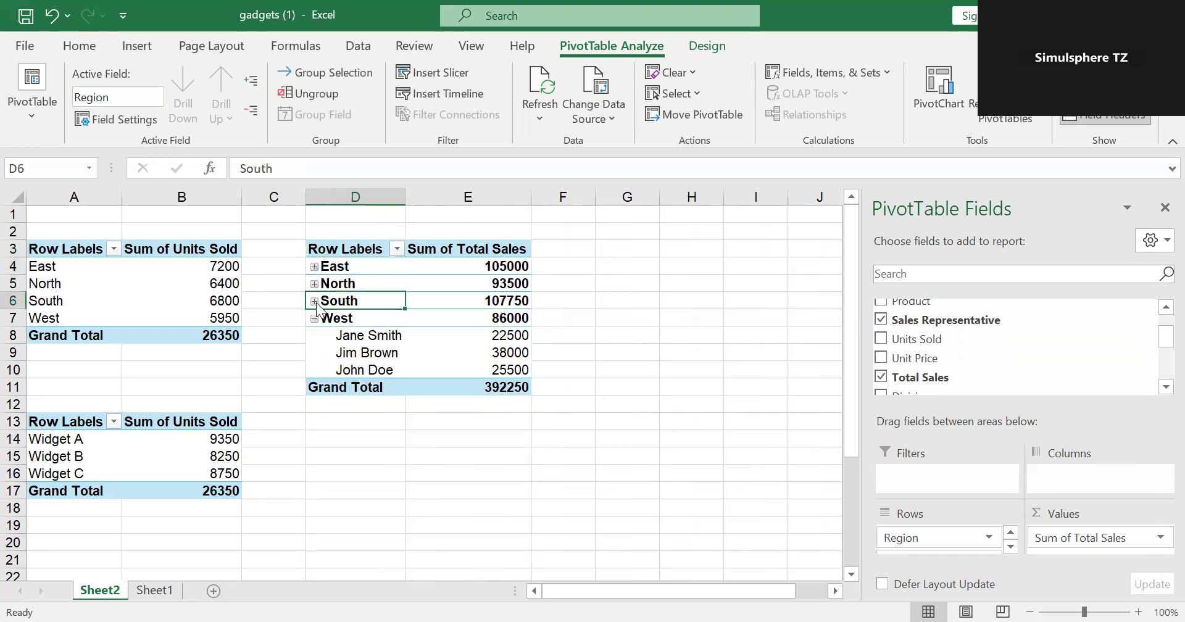
left_click(315, 319)
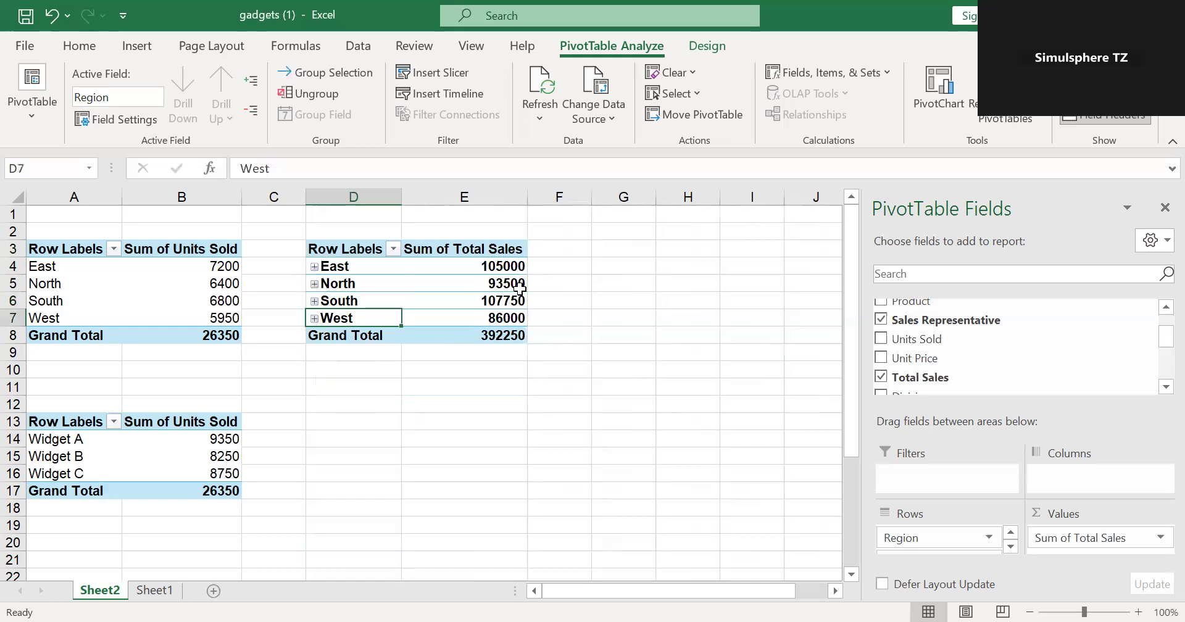
- Expand East, North, South and West in turn to review each sales representative's total sales by region
left_click(314, 267)
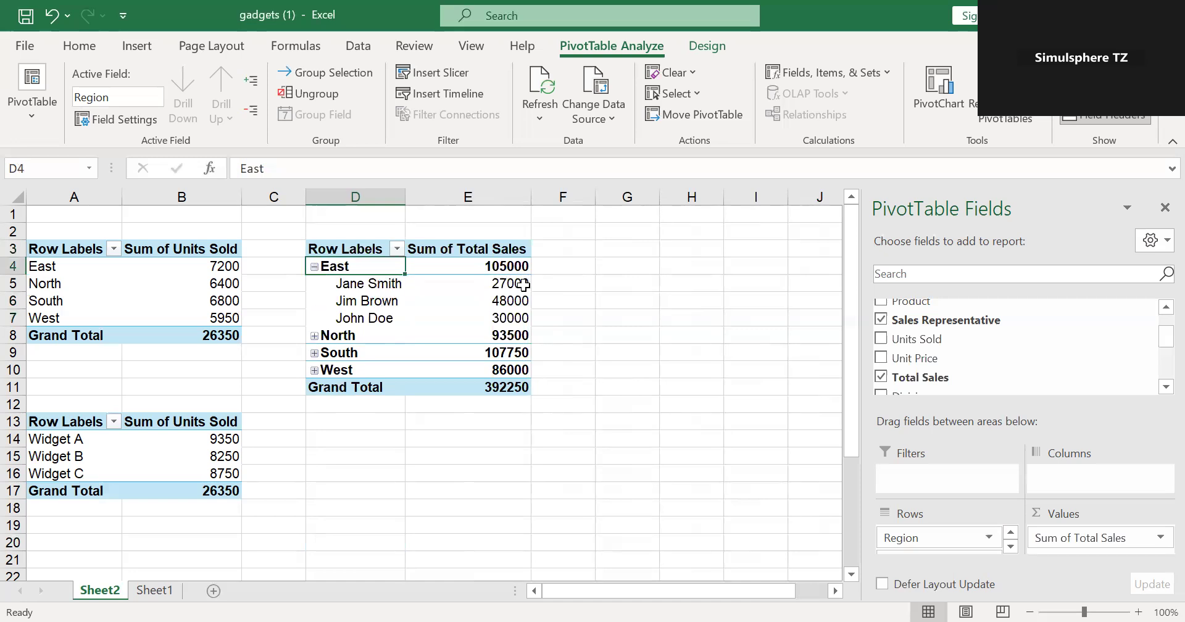
mouse_move(438, 290)
mouse_move(526, 296)
mouse_move(510, 320)
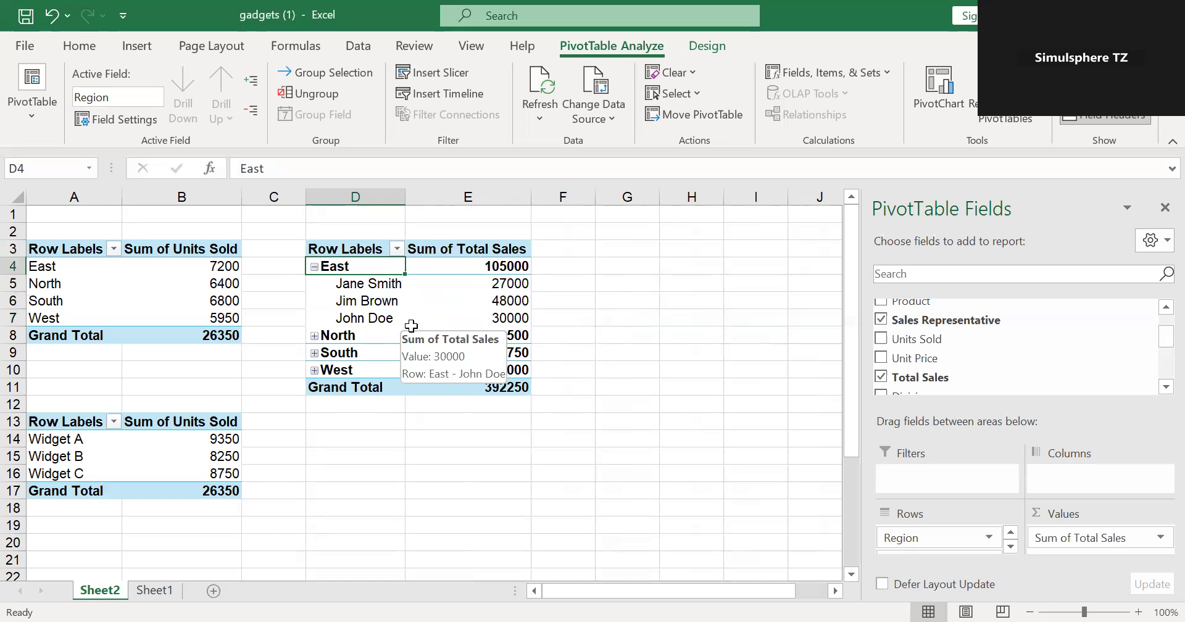
left_click(315, 336)
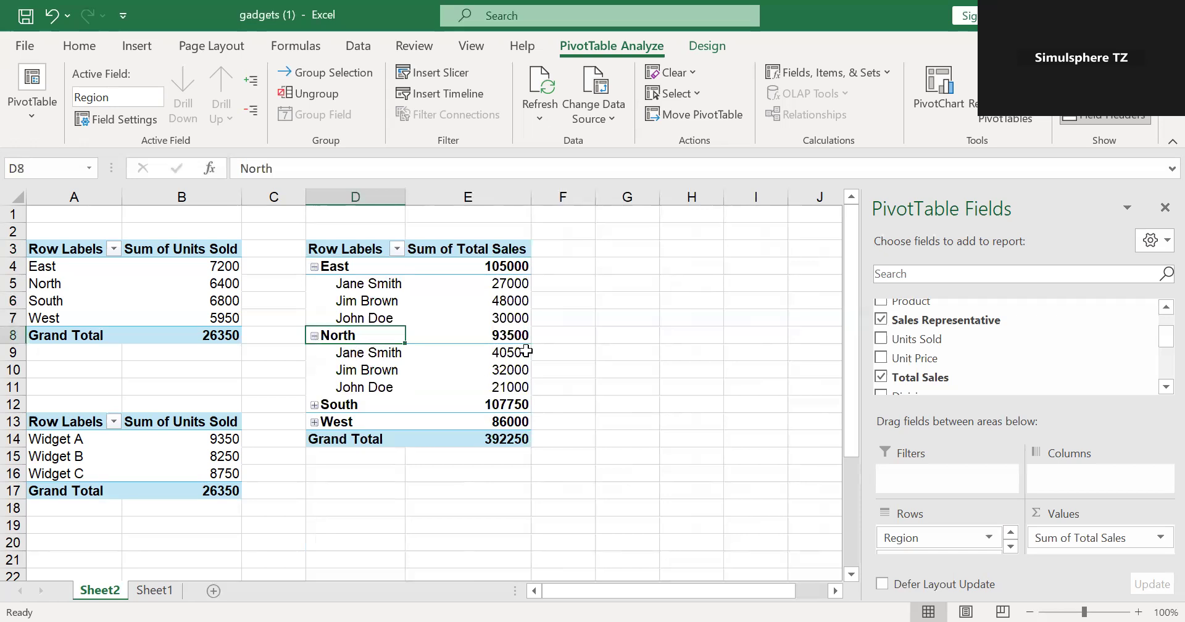
mouse_move(526, 350)
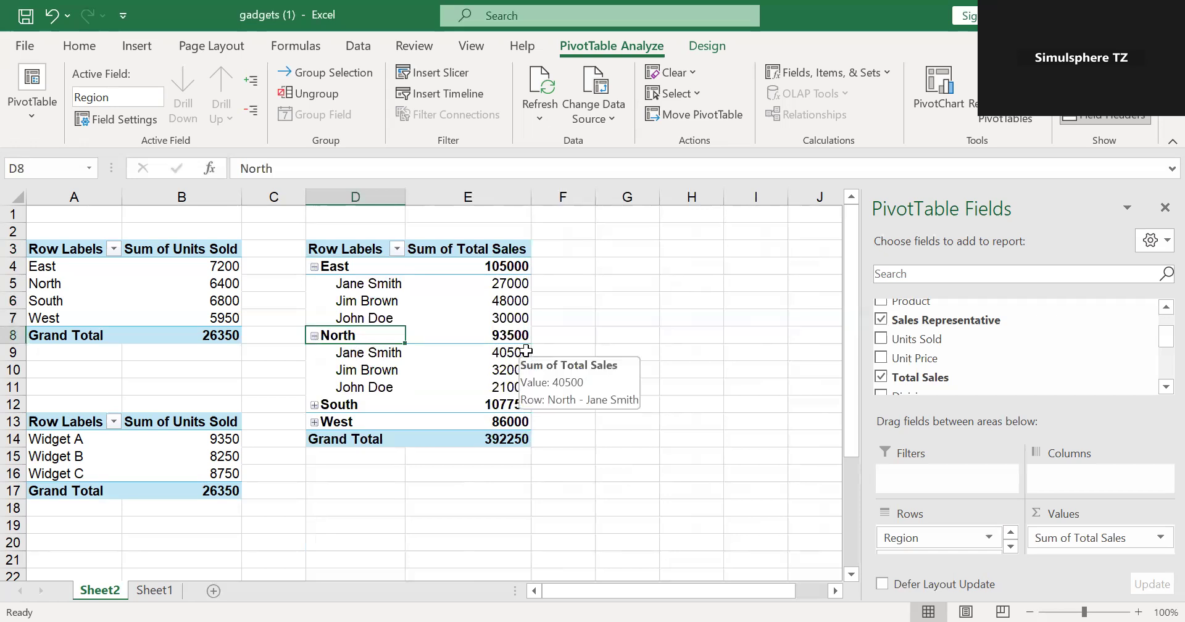
left_click(314, 405)
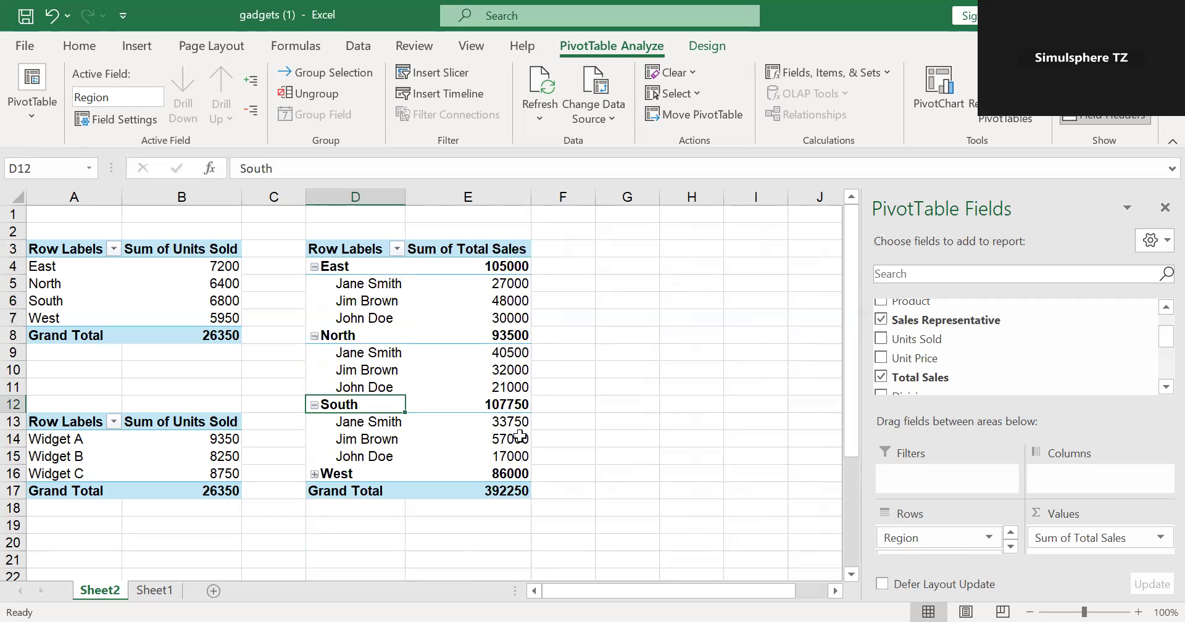
left_click(314, 474)
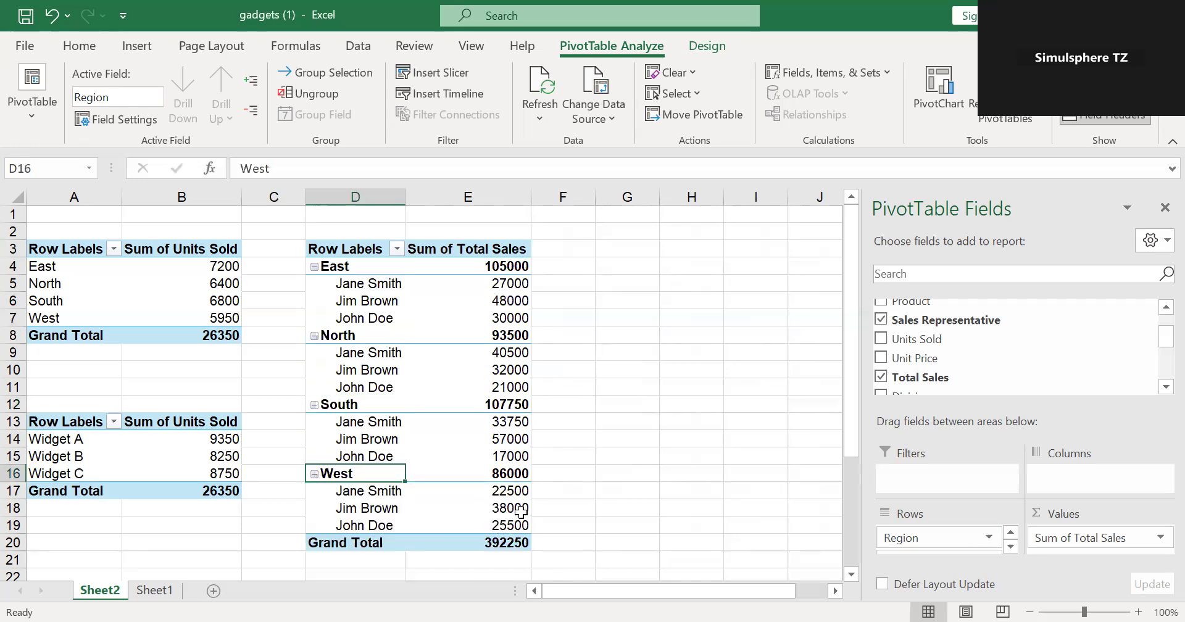
mouse_move(518, 509)
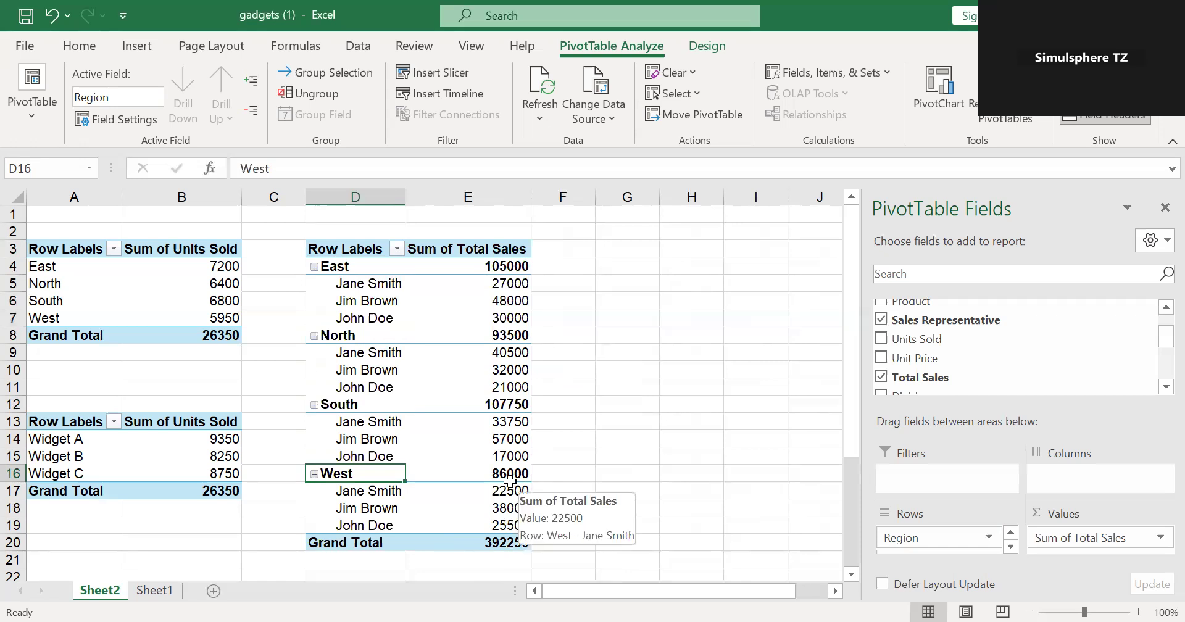
- Collapse all four region groups again so the total sales PivotTable shows only the regional totals
left_click(315, 267)
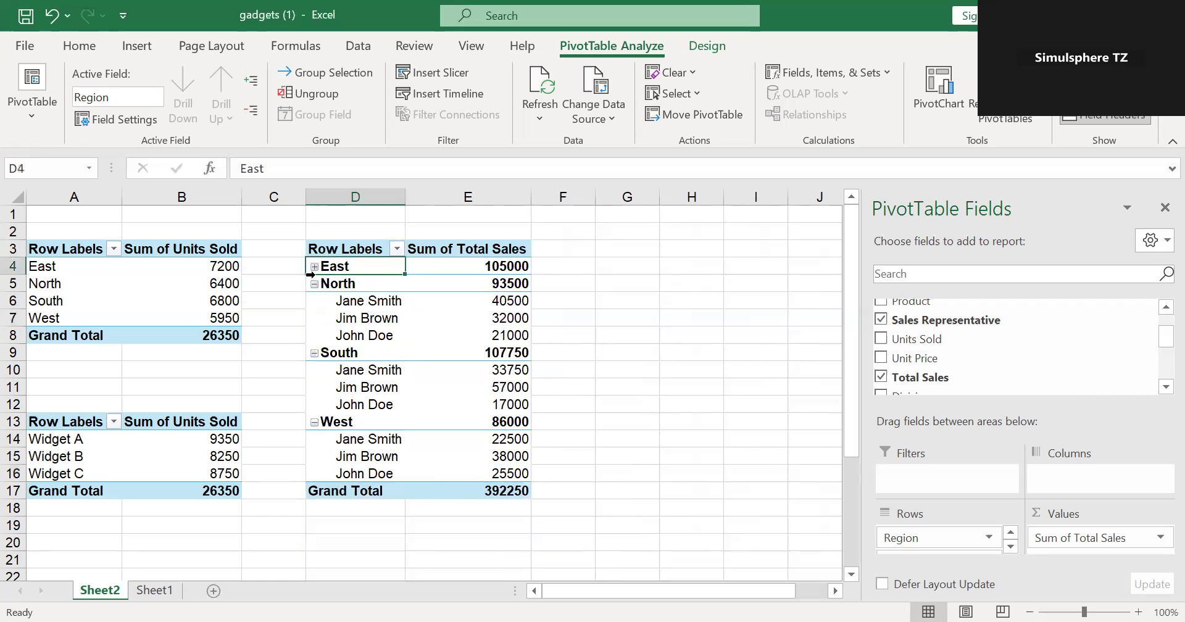
left_click(315, 283)
left_click(315, 302)
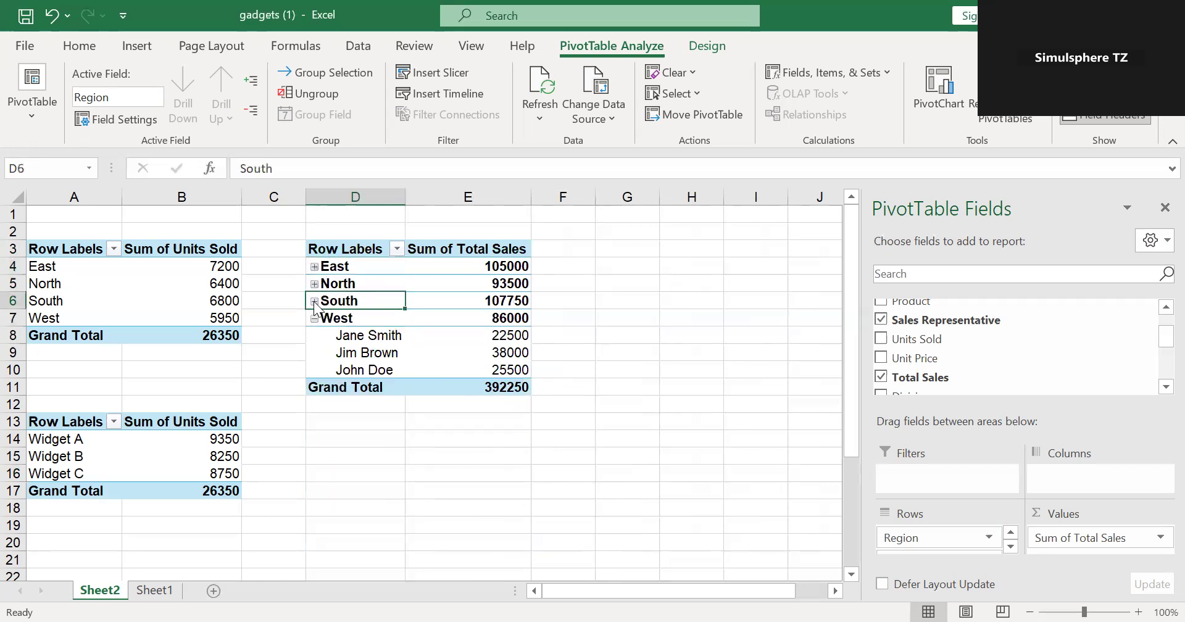
left_click(315, 319)
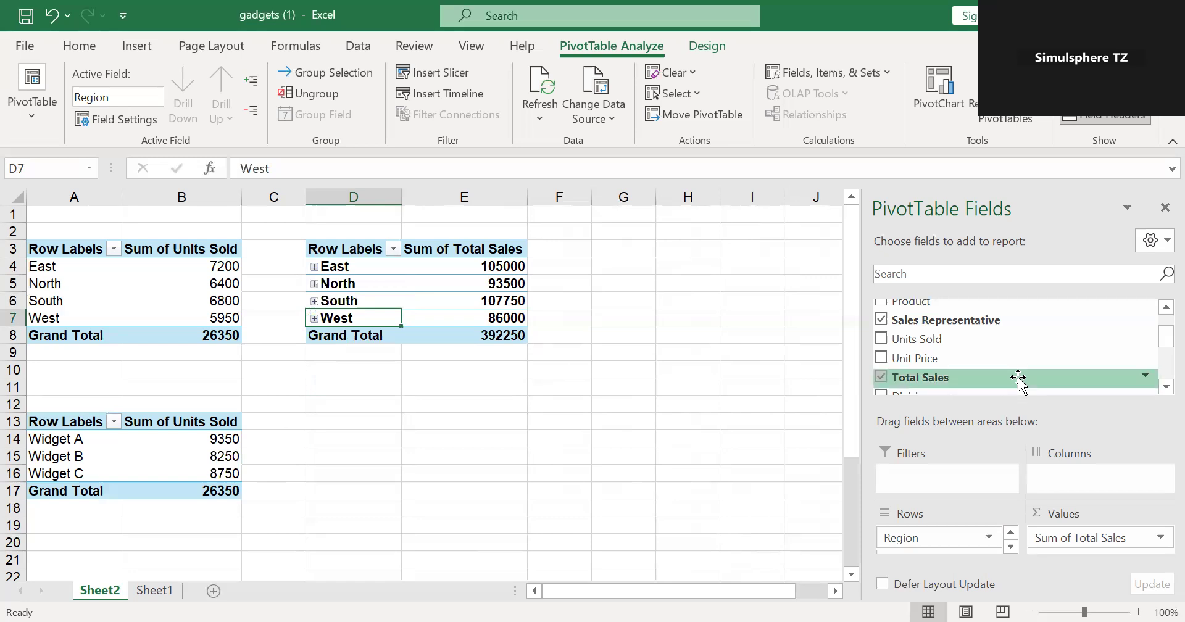
- Add Unit Price to the columns of the total sales PivotTable and expand East to review its breakdown
mouse_move(1157, 340)
left_mouse_down()
mouse_move(1157, 314)
mouse_move(1160, 346)
left_mouse_up()
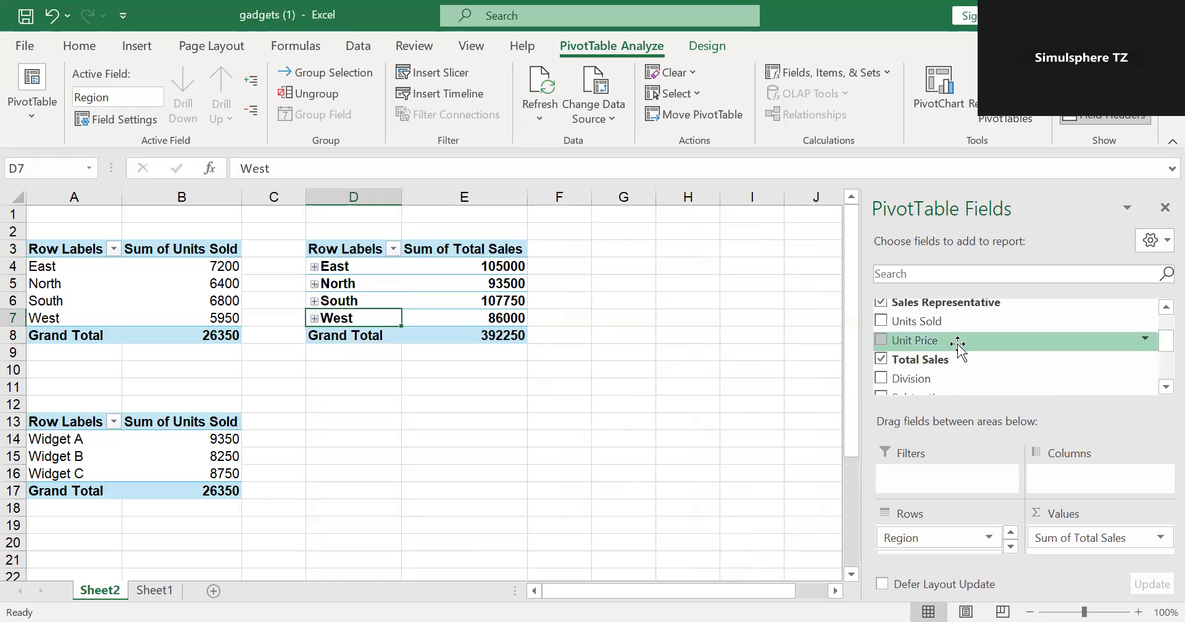
left_click_drag(958, 343, 1079, 476)
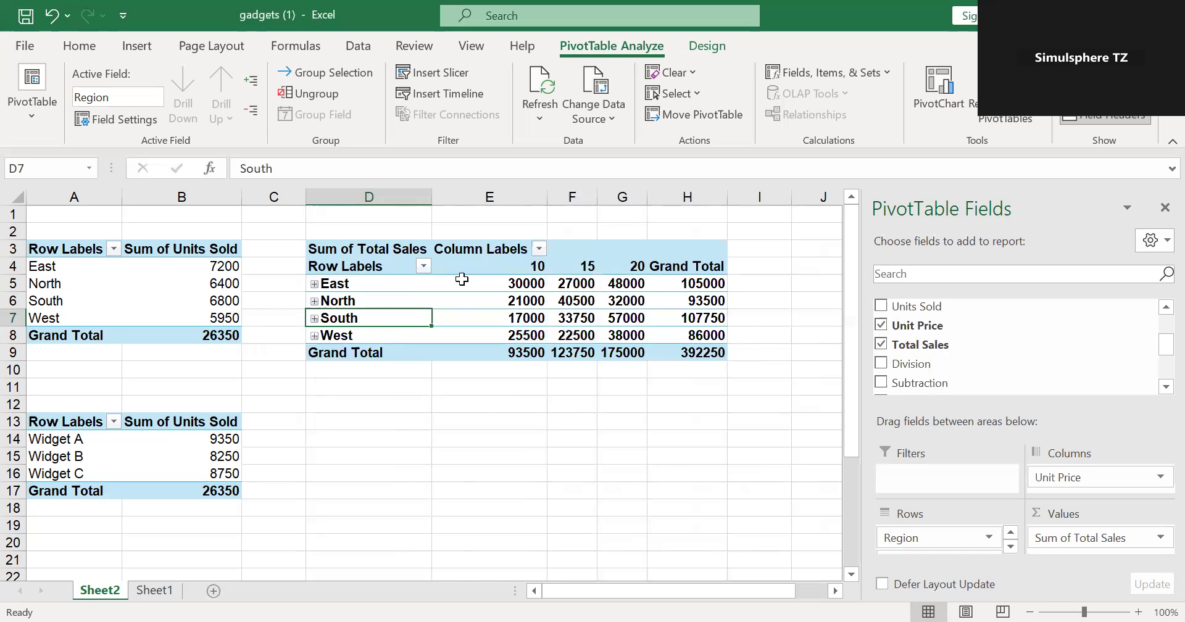
left_click(314, 283)
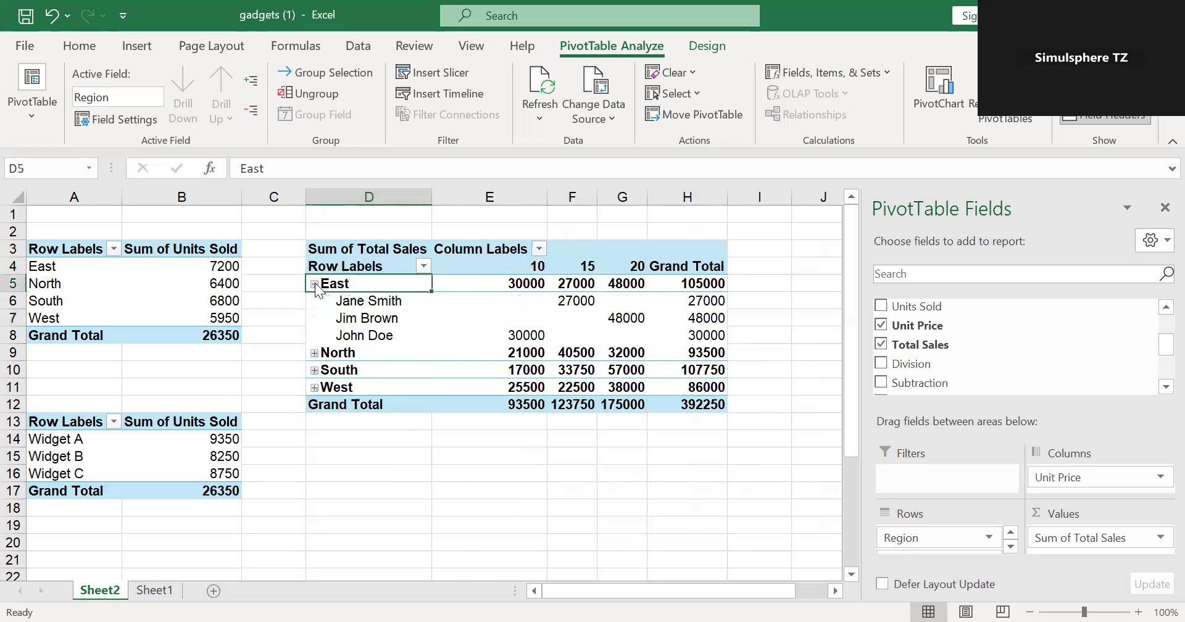
mouse_move(581, 305)
- Remove Unit Price from the columns of the total sales PivotTable and deselect the table
left_click(1158, 487)
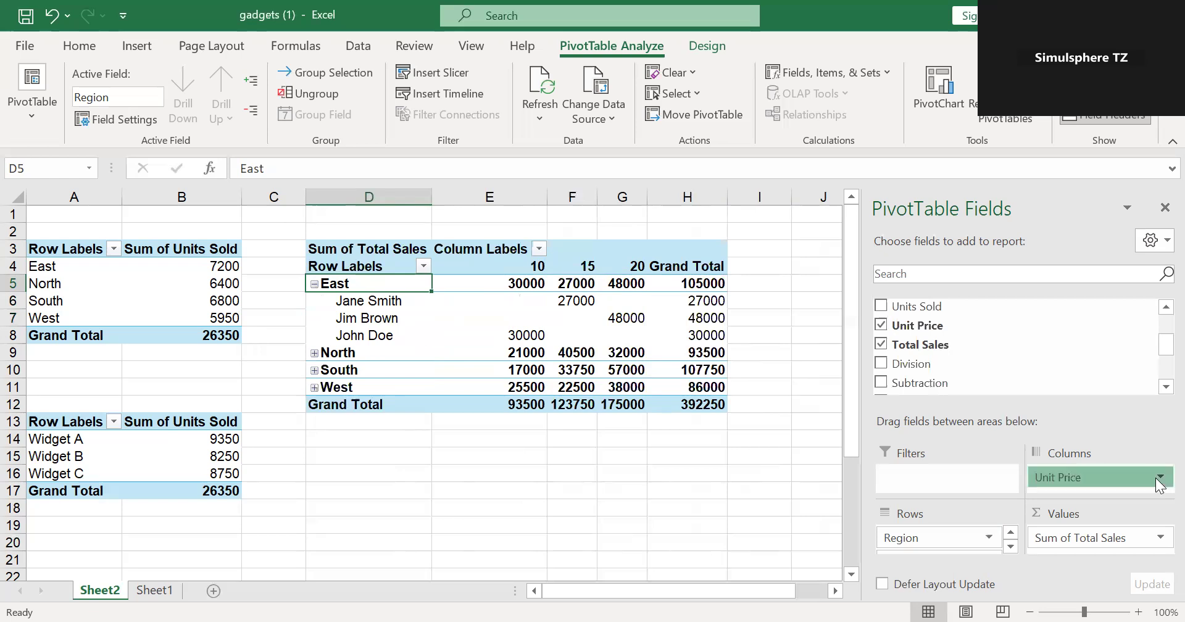
left_click(1081, 438)
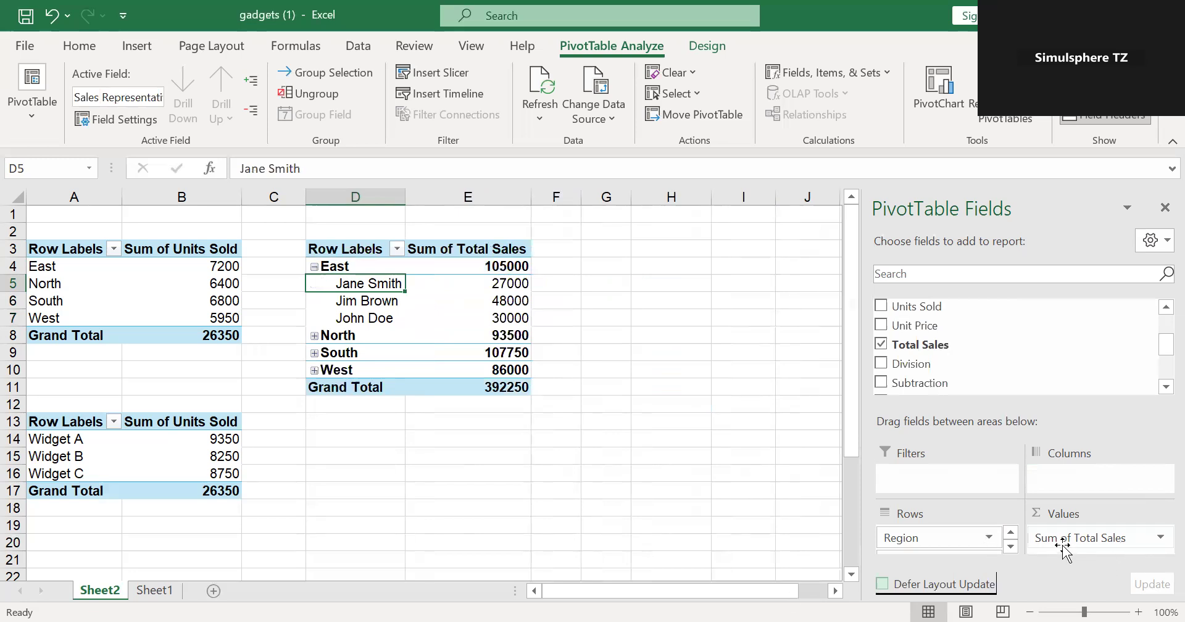
left_click(751, 357)
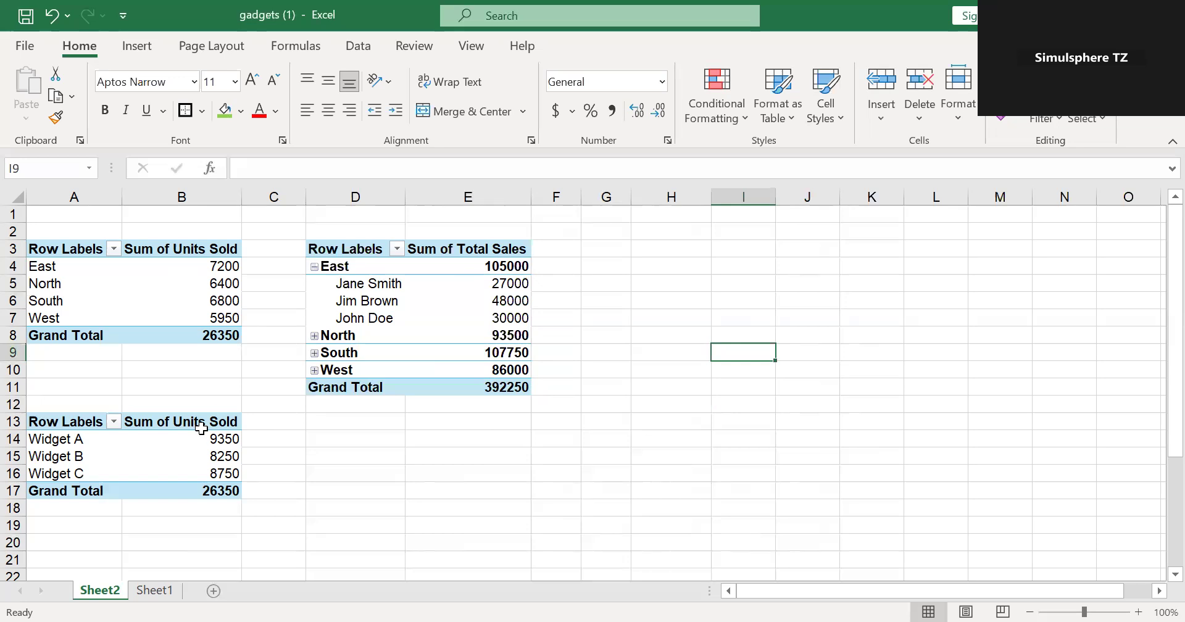
- Change the product PivotTable's Units Sold calculation to Average, and review the averages
left_click(215, 414)
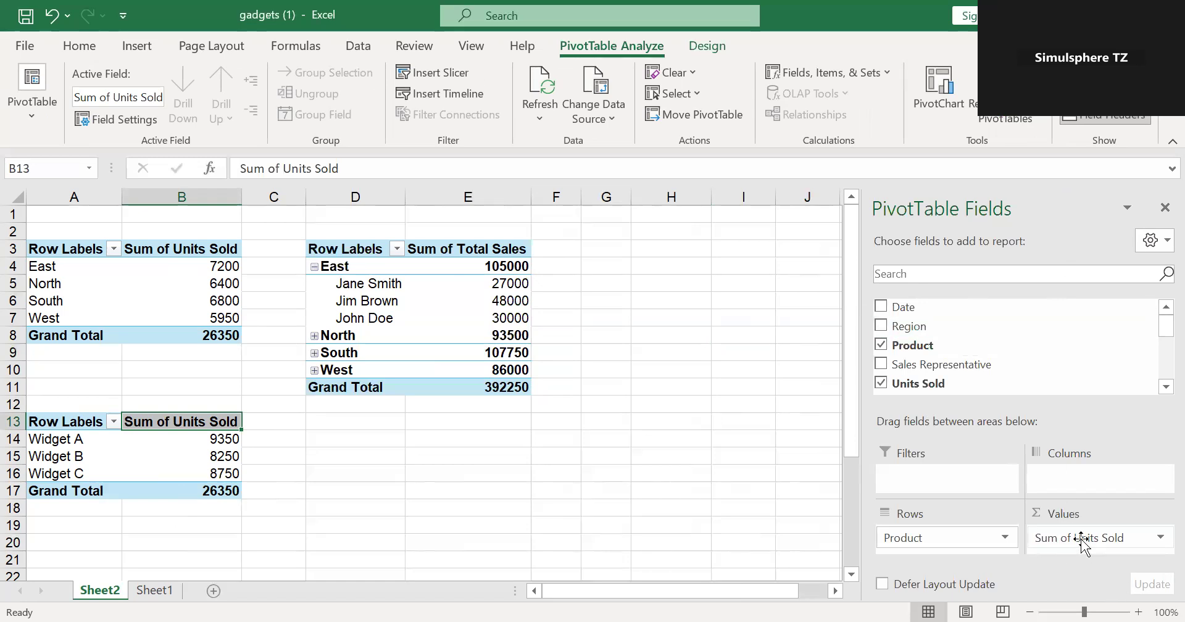
left_click(1161, 540)
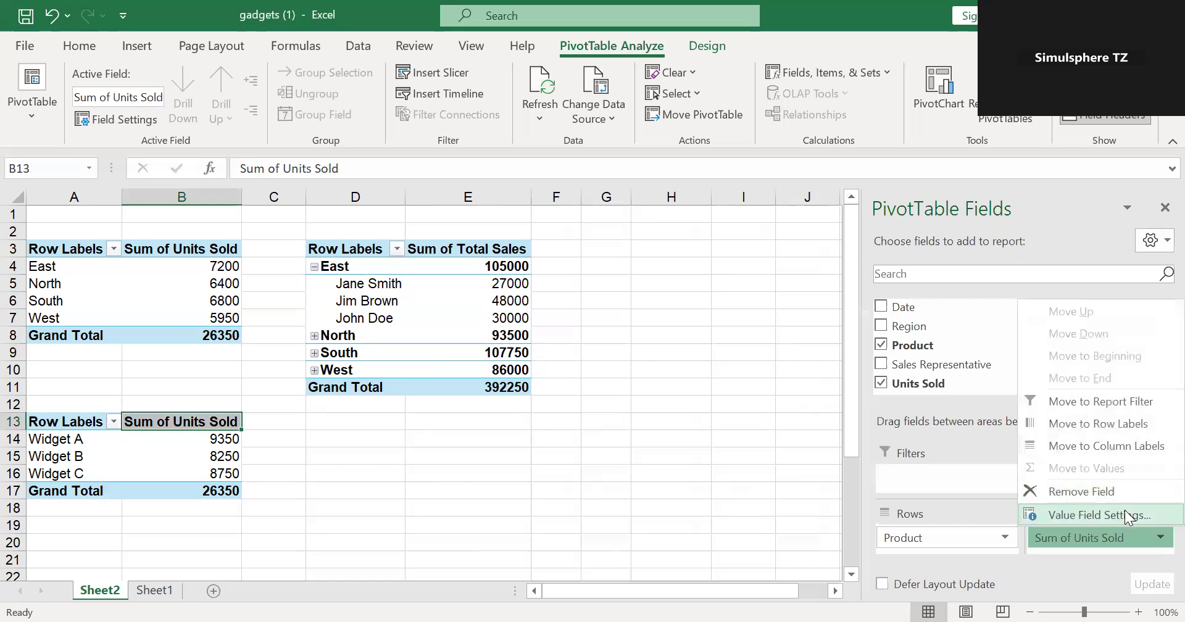
left_click(1125, 513)
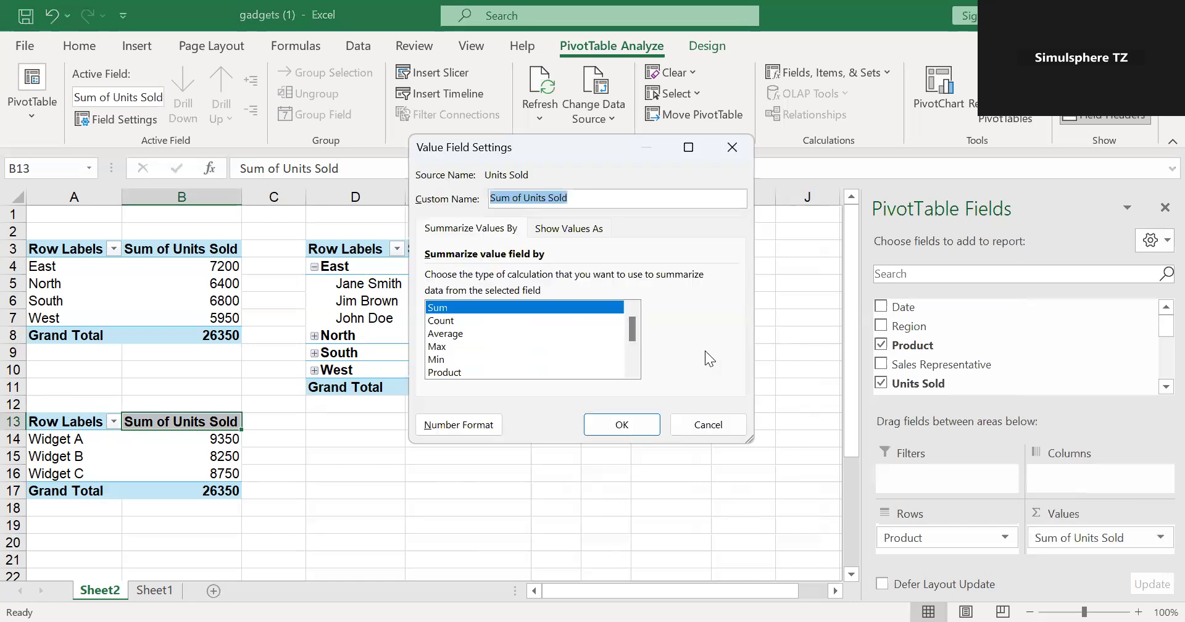
left_click(456, 332)
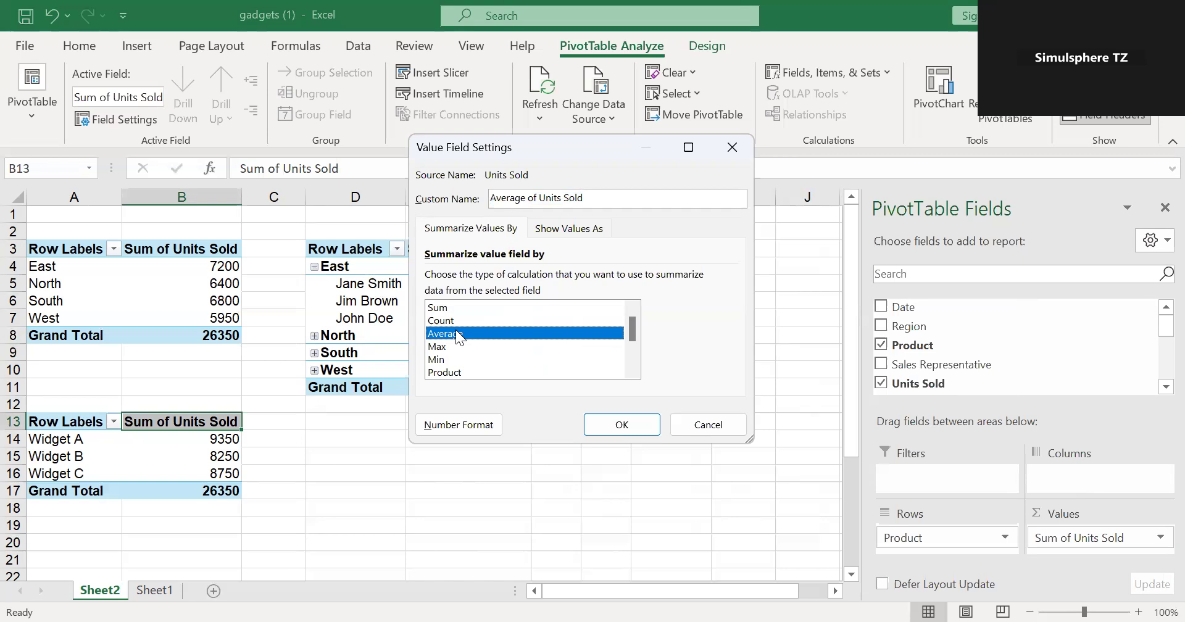
left_click(615, 425)
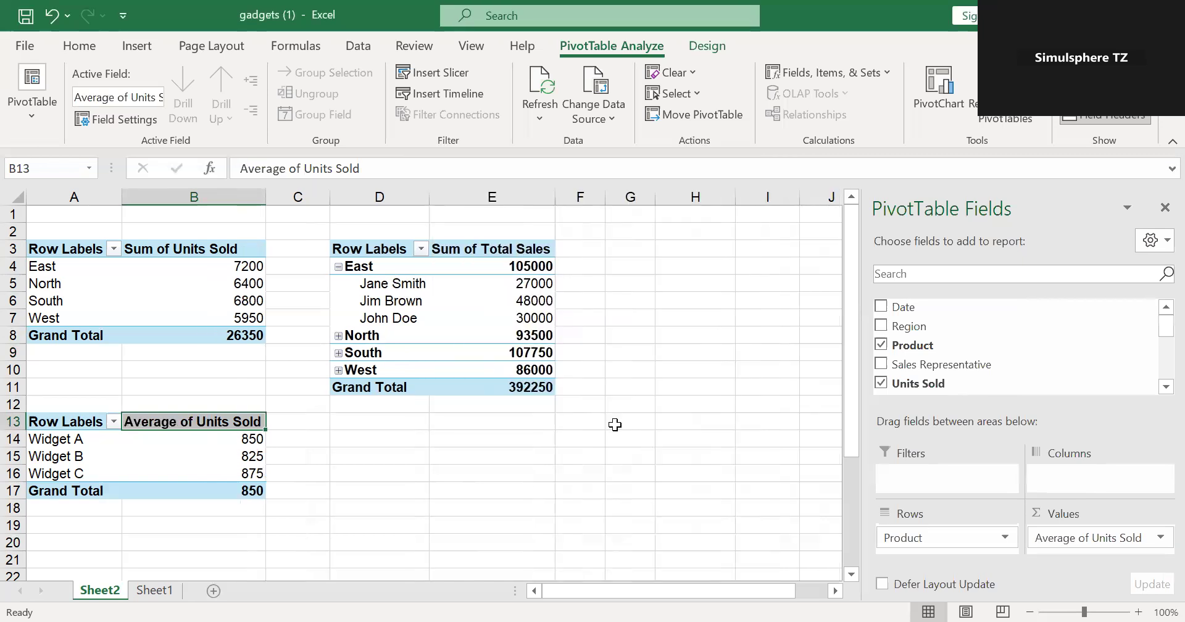
left_click(432, 508)
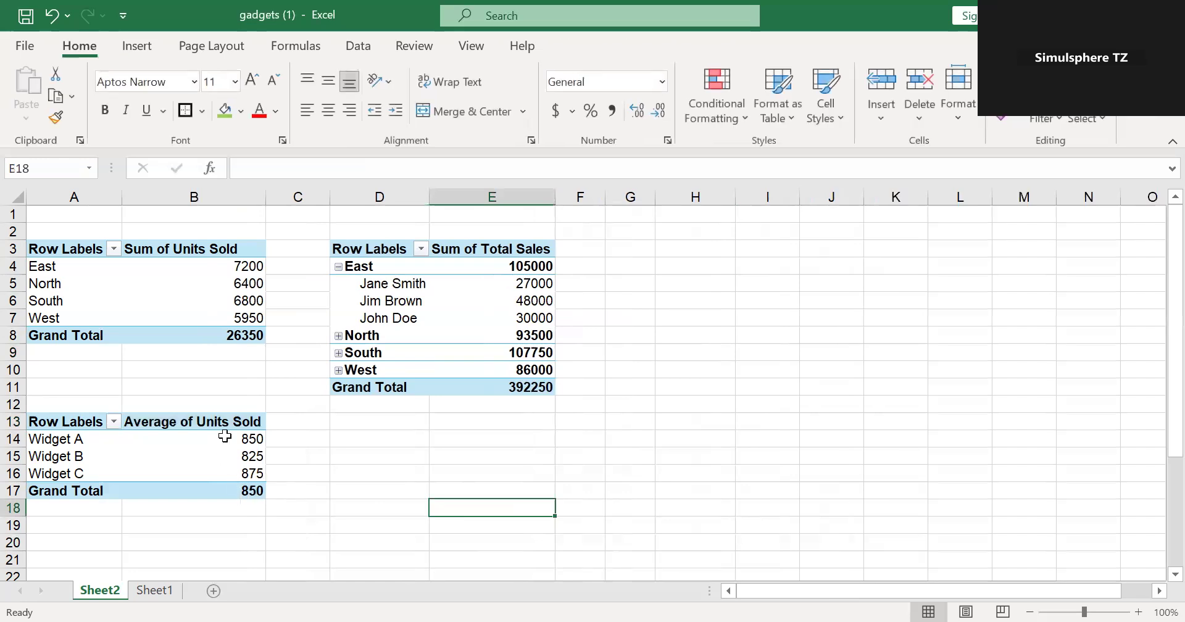
mouse_move(250, 492)
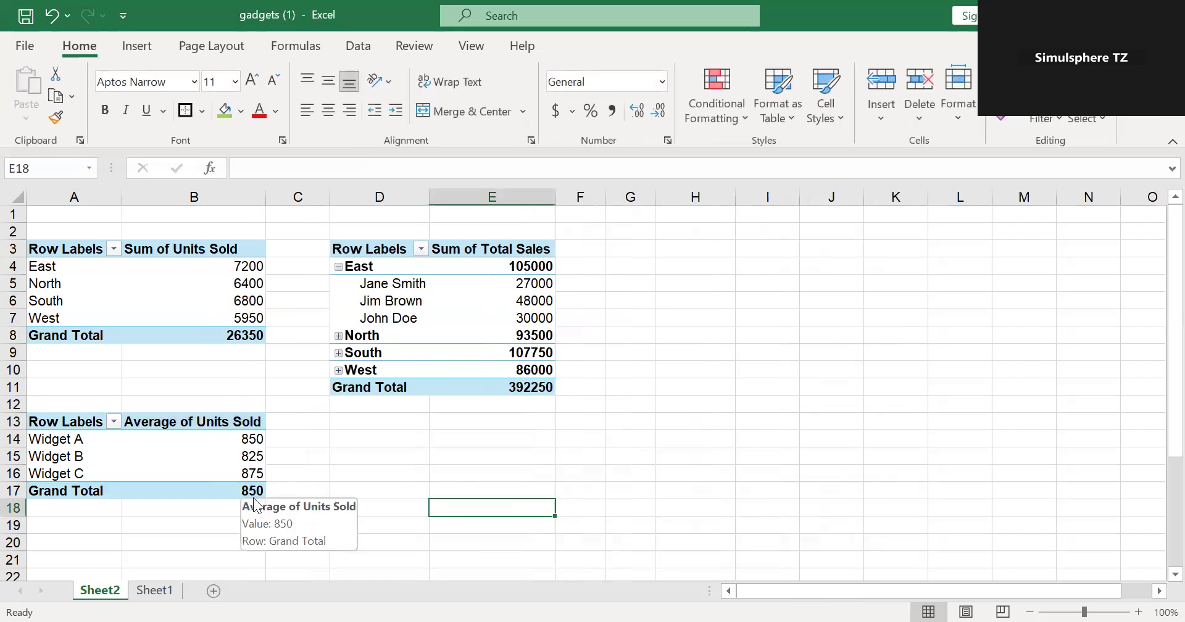